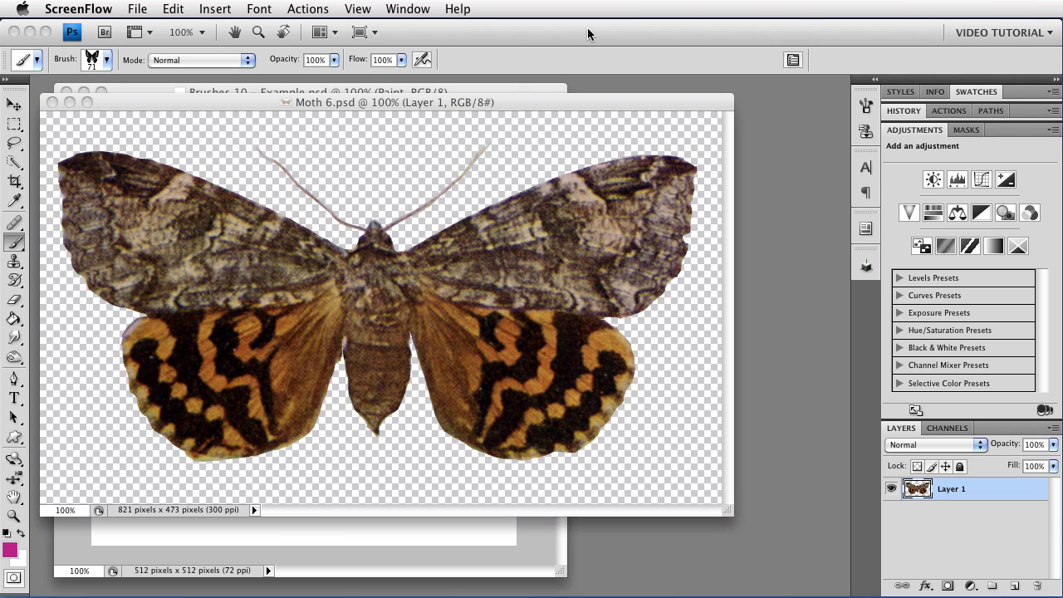
Try a Black & White adjustment layer with the Infrared preset, then delete it.
{"action": "left_click", "coordinate": [978, 586]}
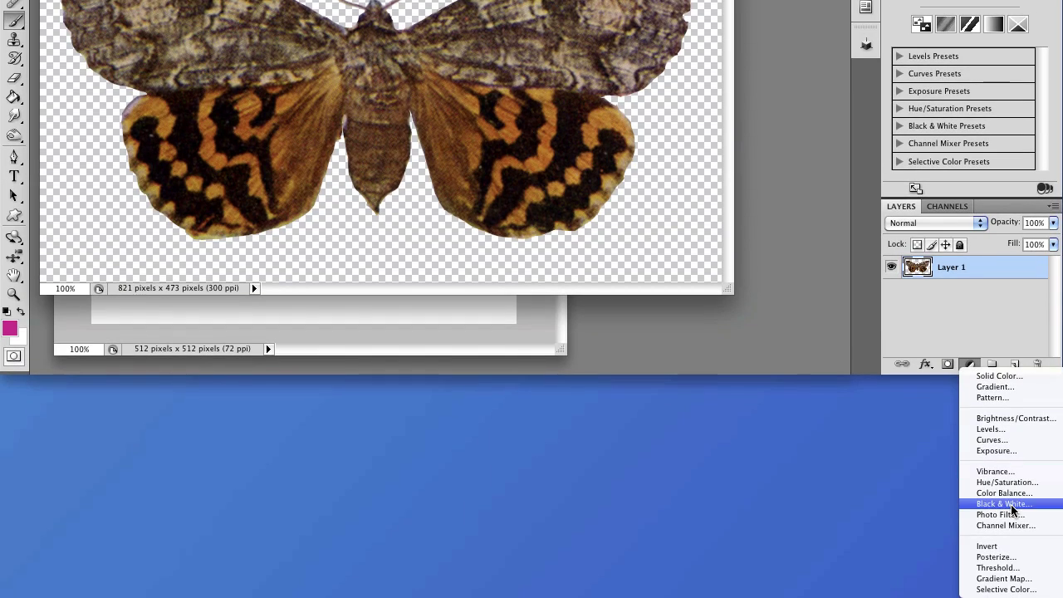
{"action": "left_click", "coordinate": [1005, 504]}
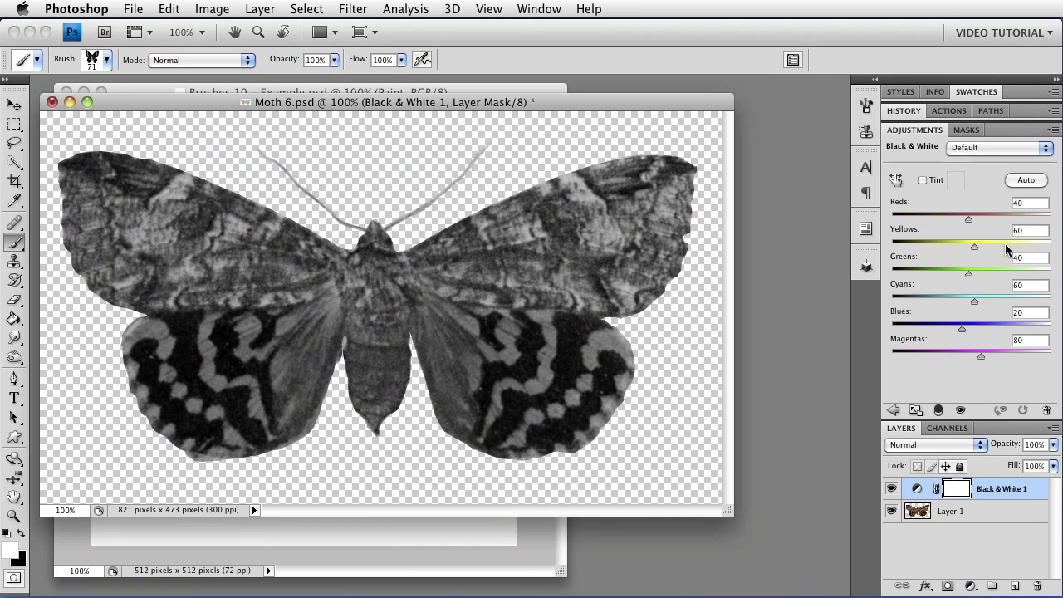
{"action": "left_click_drag", "start_coordinate": [966, 221], "coordinate": [985, 248]}
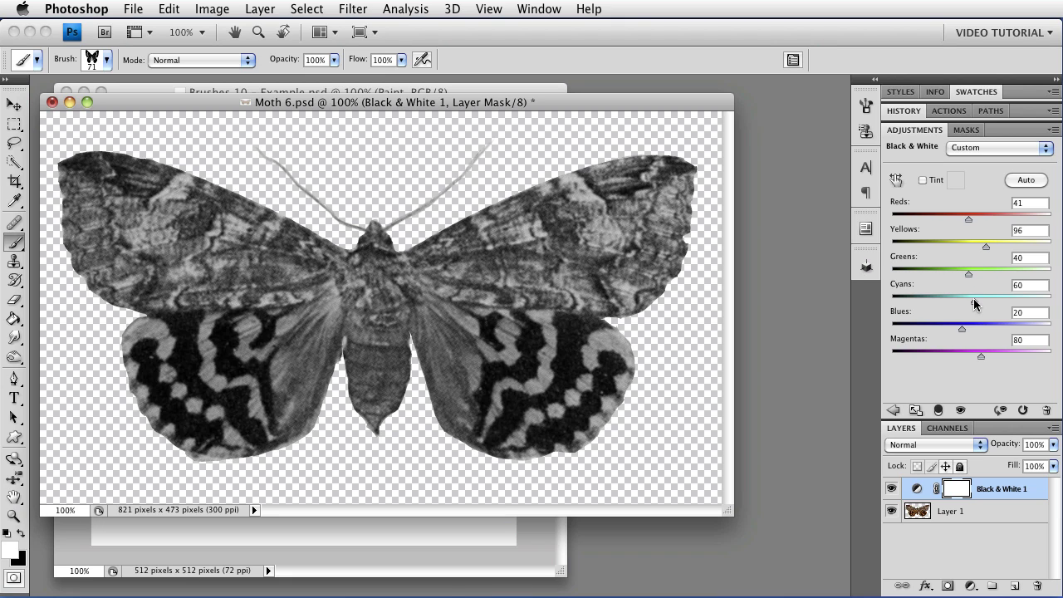
{"action": "left_click_drag", "start_coordinate": [970, 300], "coordinate": [944, 303]}
{"action": "left_click", "coordinate": [971, 147]}
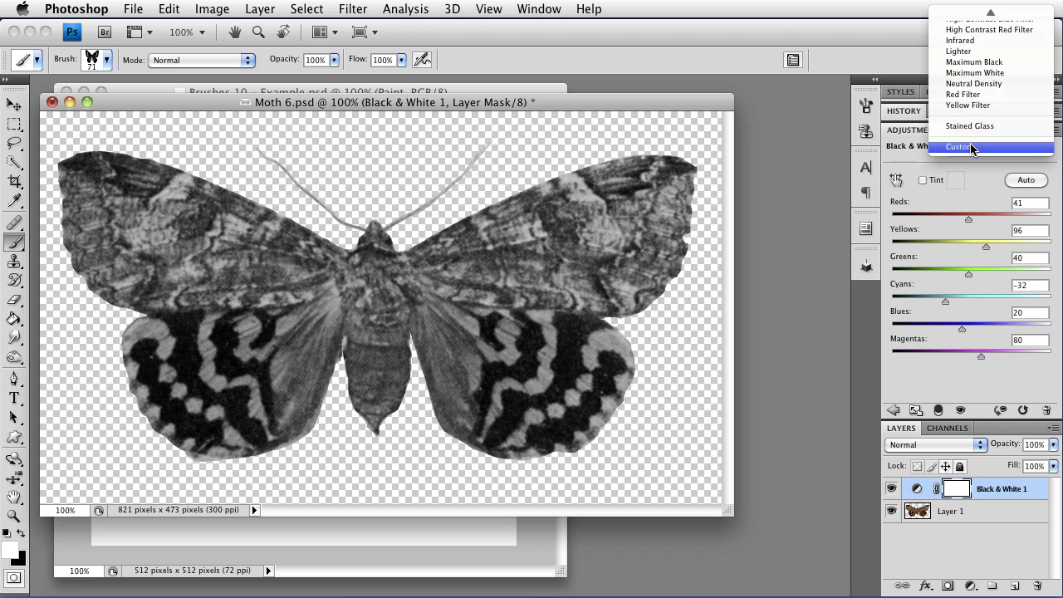
{"action": "left_click", "coordinate": [985, 41]}
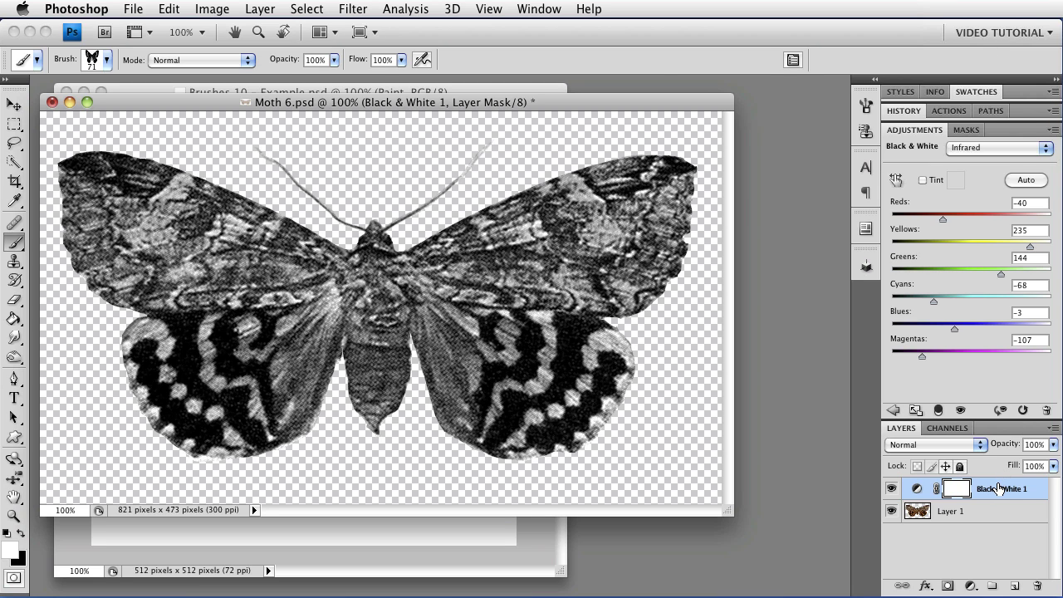
{"action": "left_click_drag", "start_coordinate": [999, 488], "coordinate": [1037, 585]}
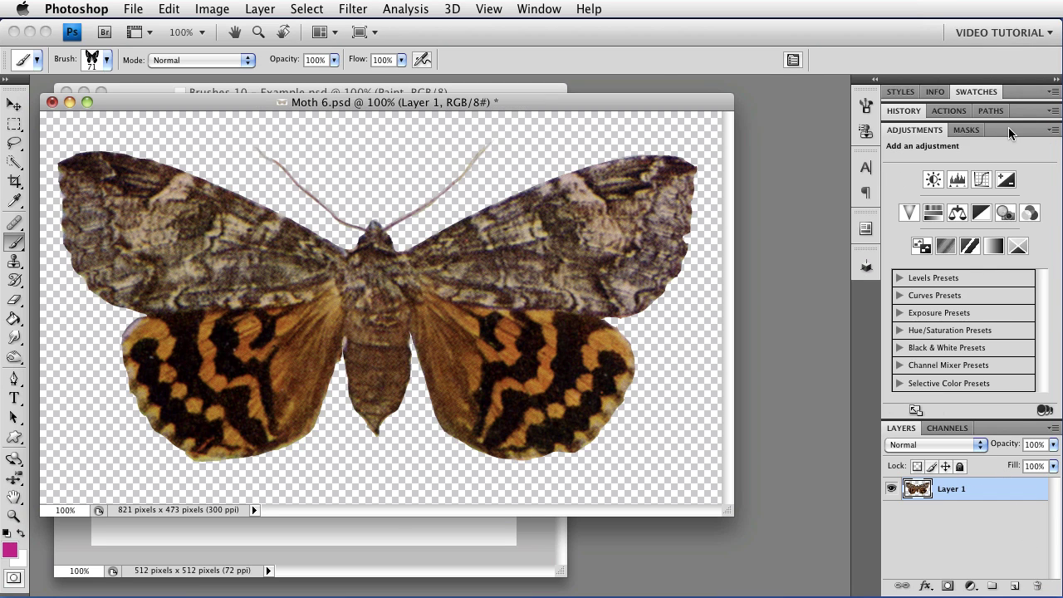
Convert Moth 6.psd to Lab Color and show only its Lightness channel.
{"action": "double_click", "coordinate": [1004, 132]}
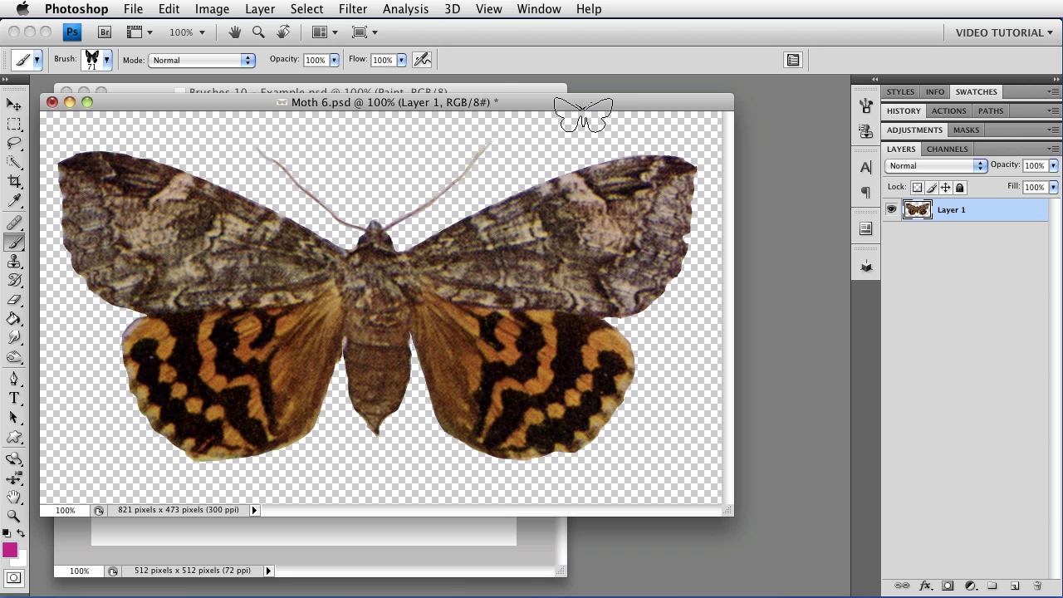
{"action": "left_click", "coordinate": [225, 11]}
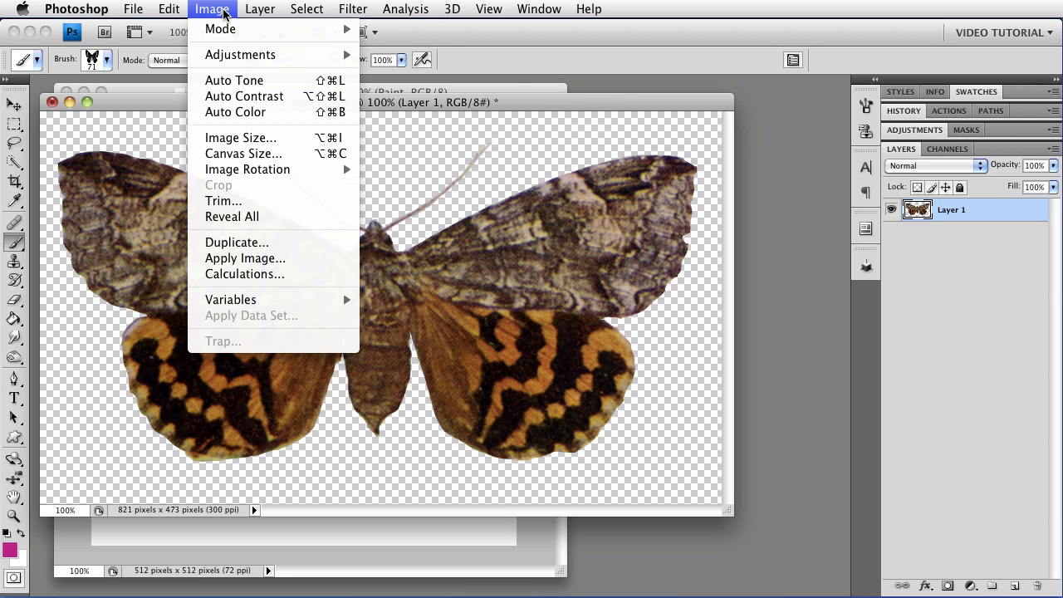
{"action": "mouse_move", "coordinate": [250, 29]}
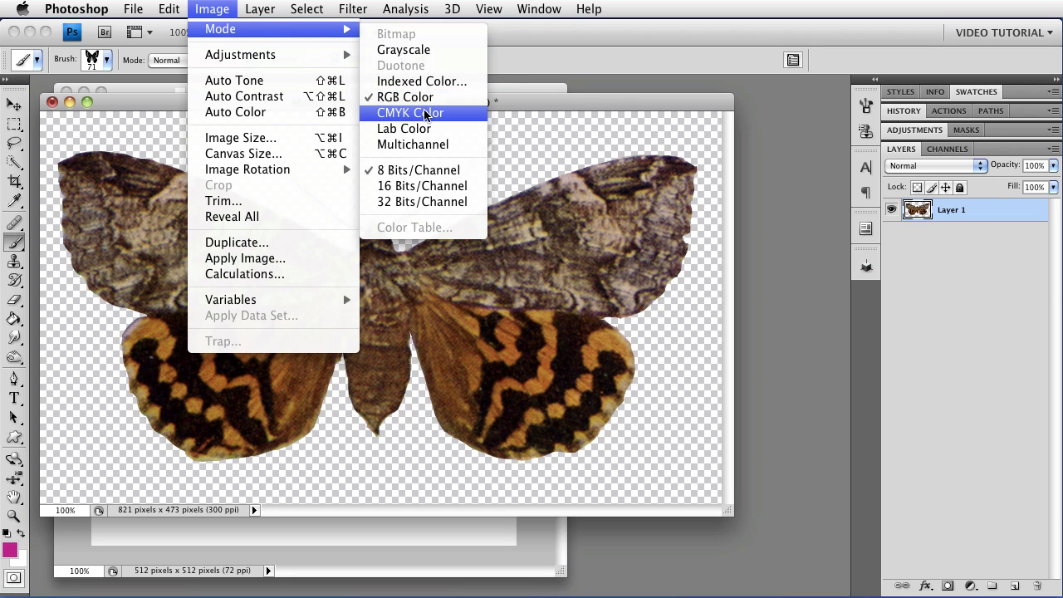
{"action": "left_click", "coordinate": [433, 129]}
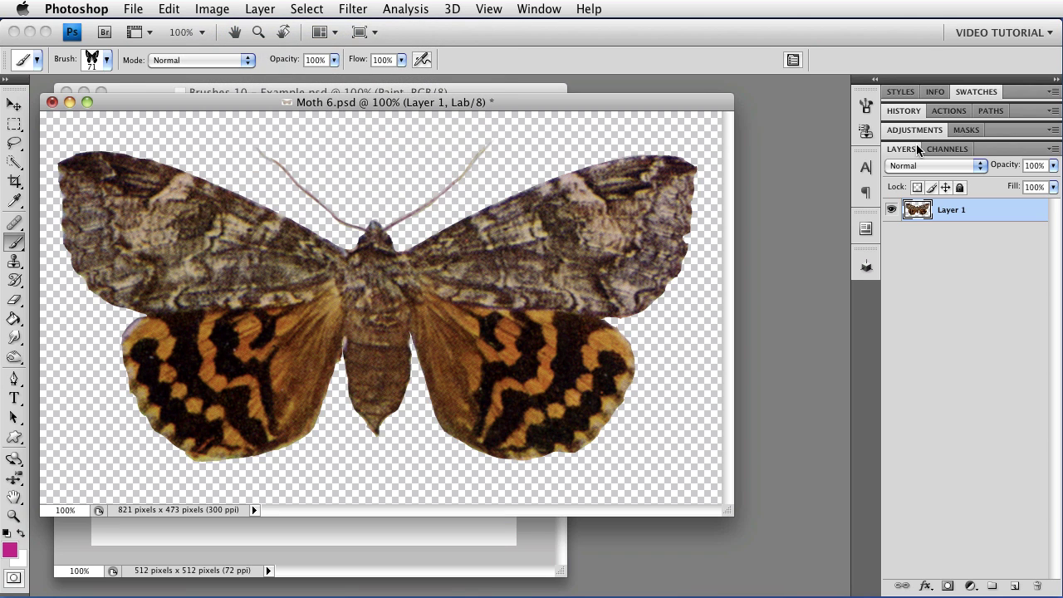
{"action": "left_click", "coordinate": [930, 149]}
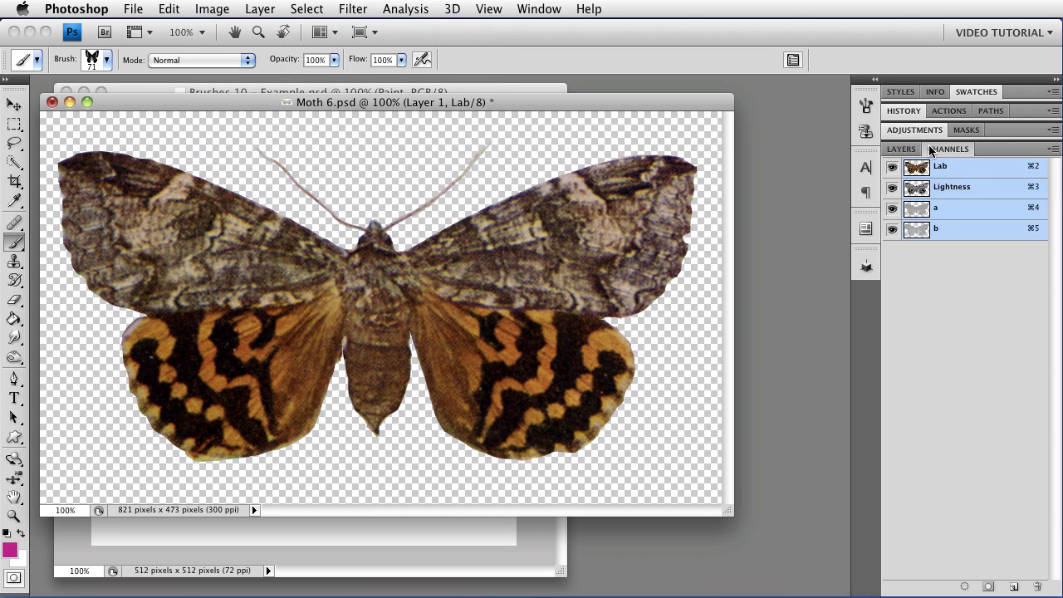
{"action": "left_click", "coordinate": [955, 191]}
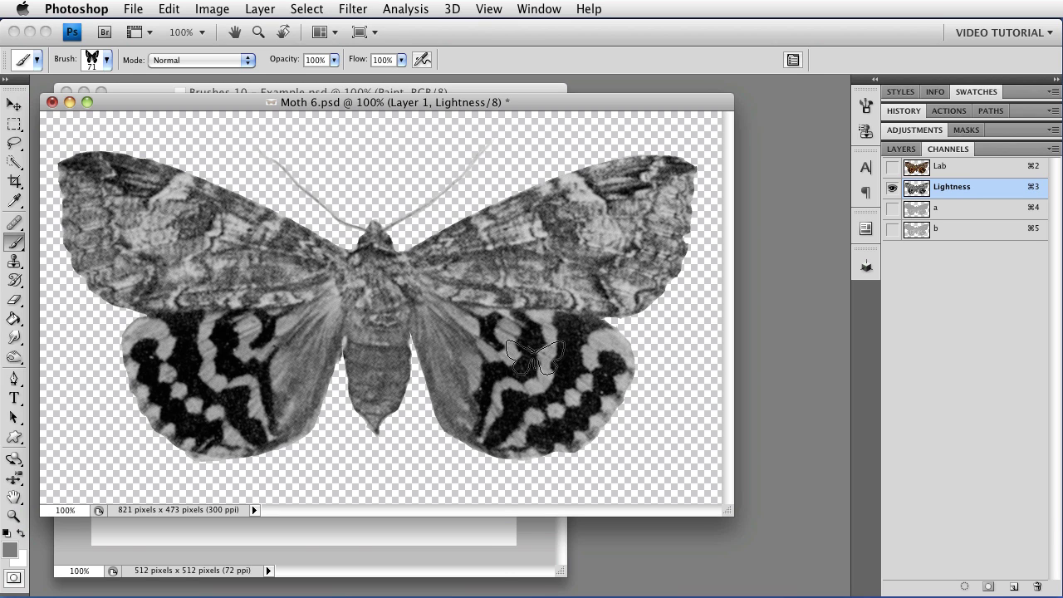
Copy the whole Lightness image and paste it into a new RGB document.
{"action": "key", "text": "super+a"}
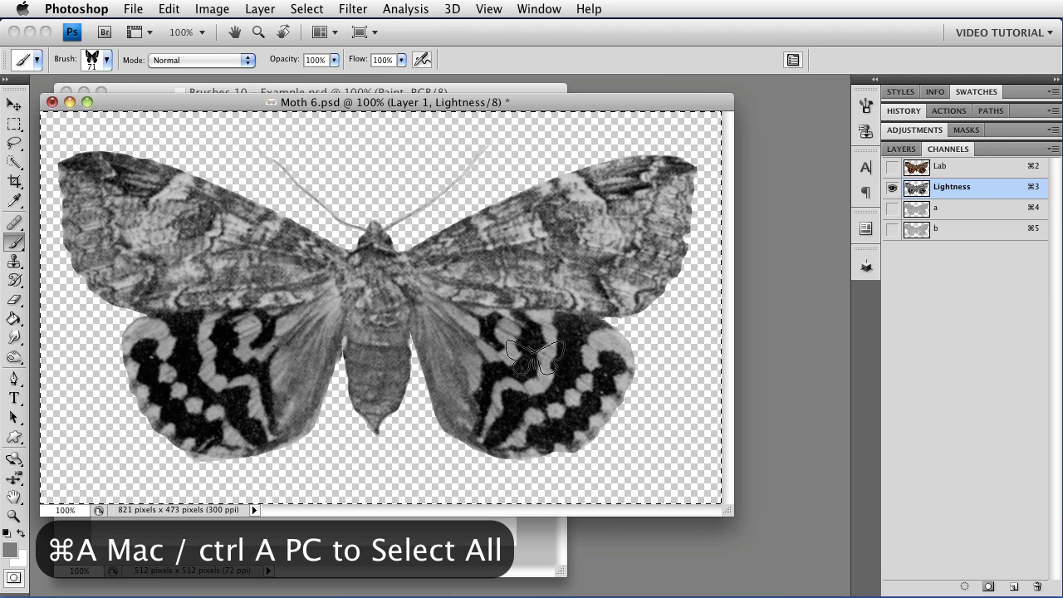
{"action": "key", "text": "super+c"}
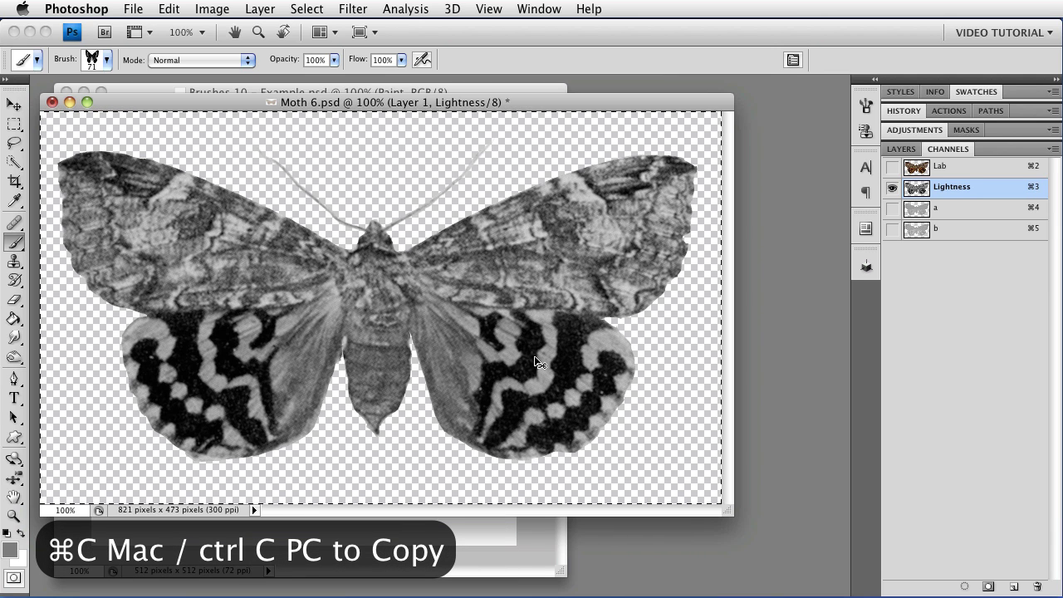
{"action": "key", "text": "super+n"}
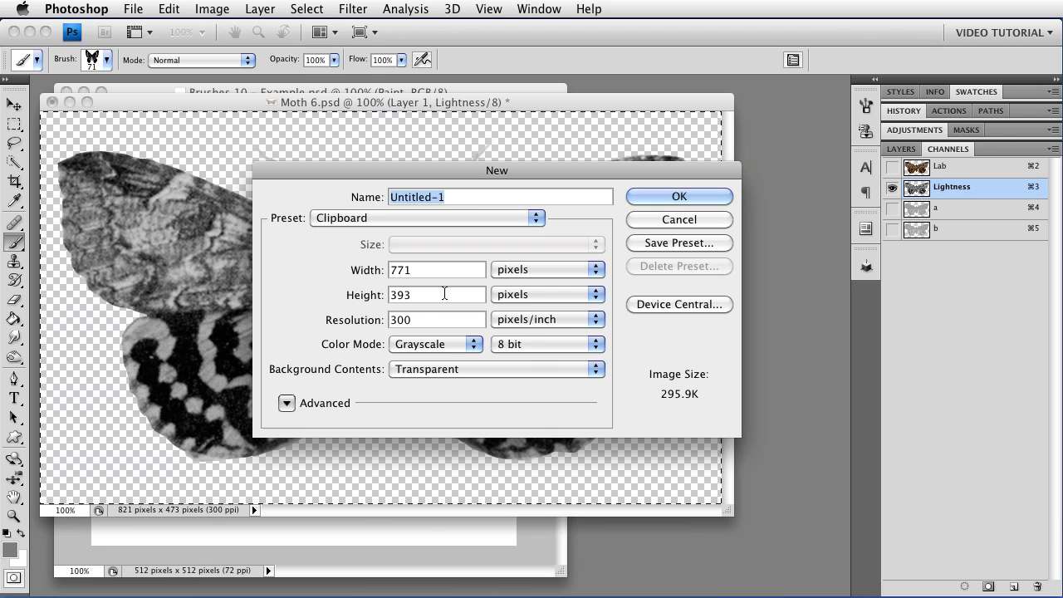
{"action": "left_click", "coordinate": [434, 344]}
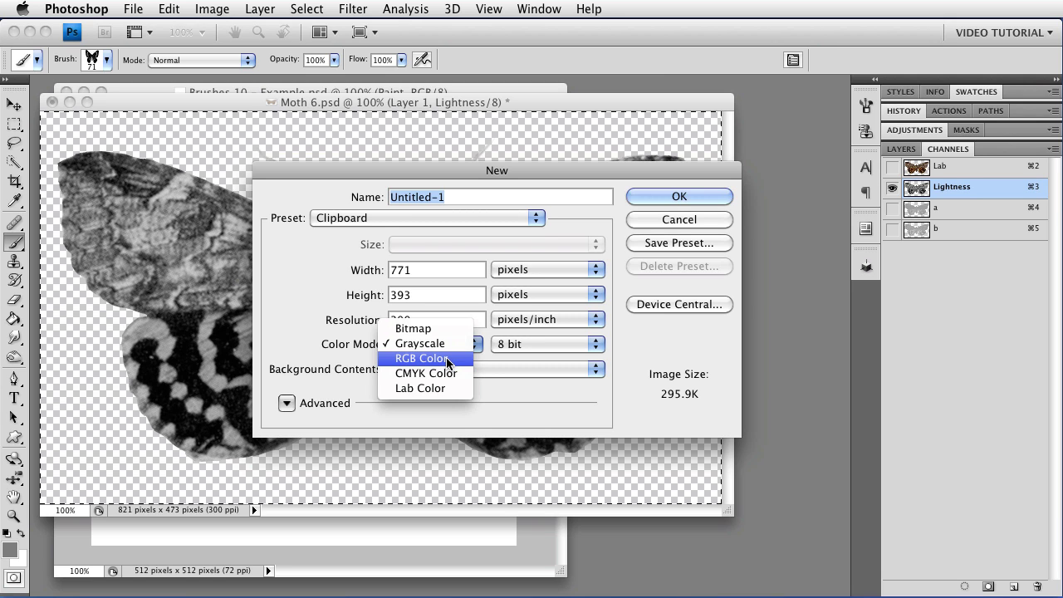
{"action": "left_click", "coordinate": [447, 361]}
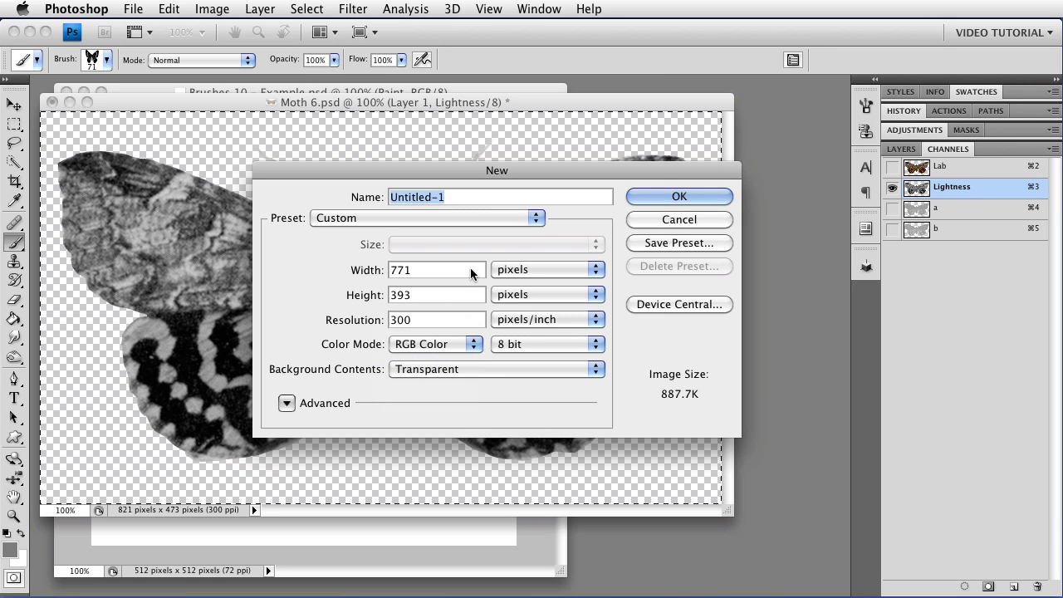
{"action": "left_click", "coordinate": [654, 193]}
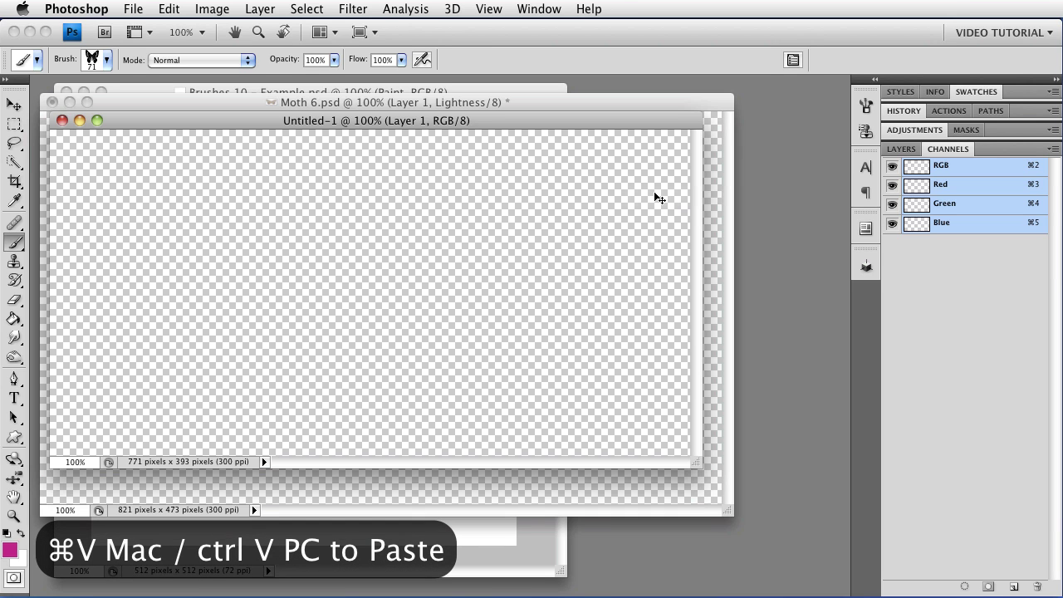
{"action": "key", "text": "super+v"}
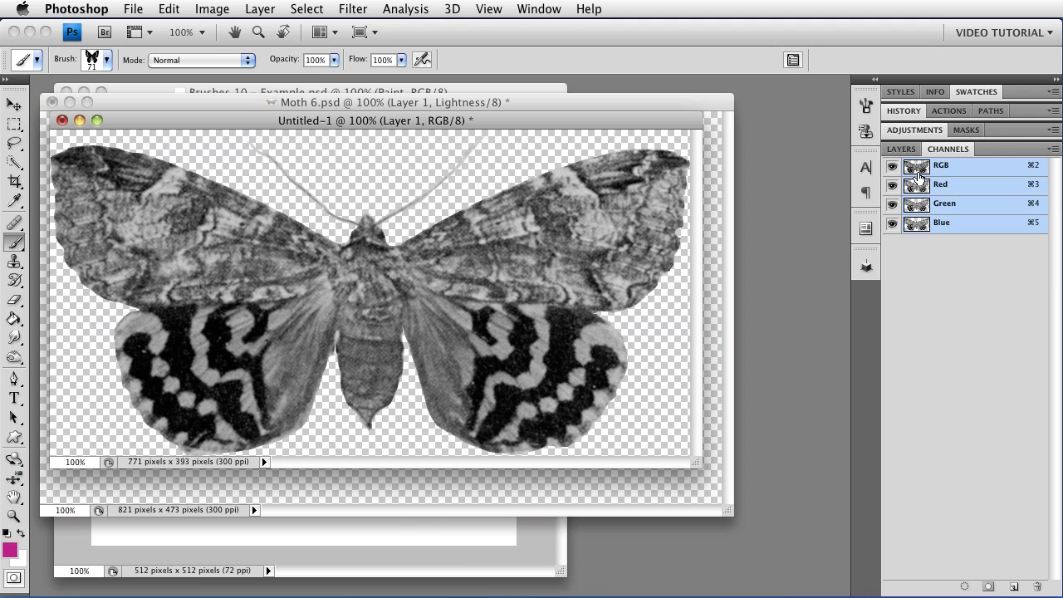
Close the original Moth 6.psd without saving its changes.
{"action": "left_click", "coordinate": [901, 149]}
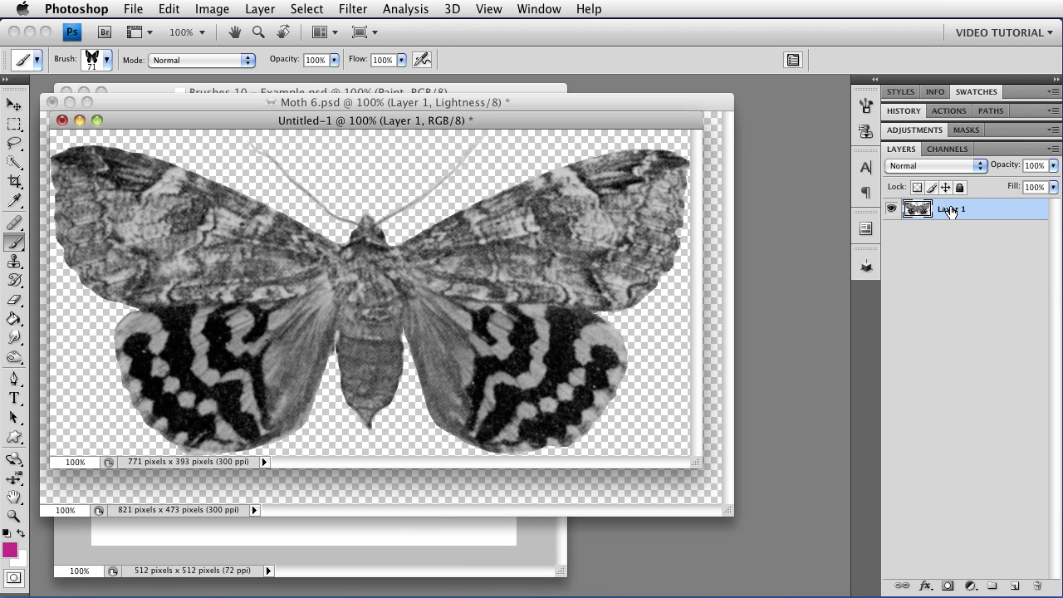
{"action": "left_click", "coordinate": [694, 104]}
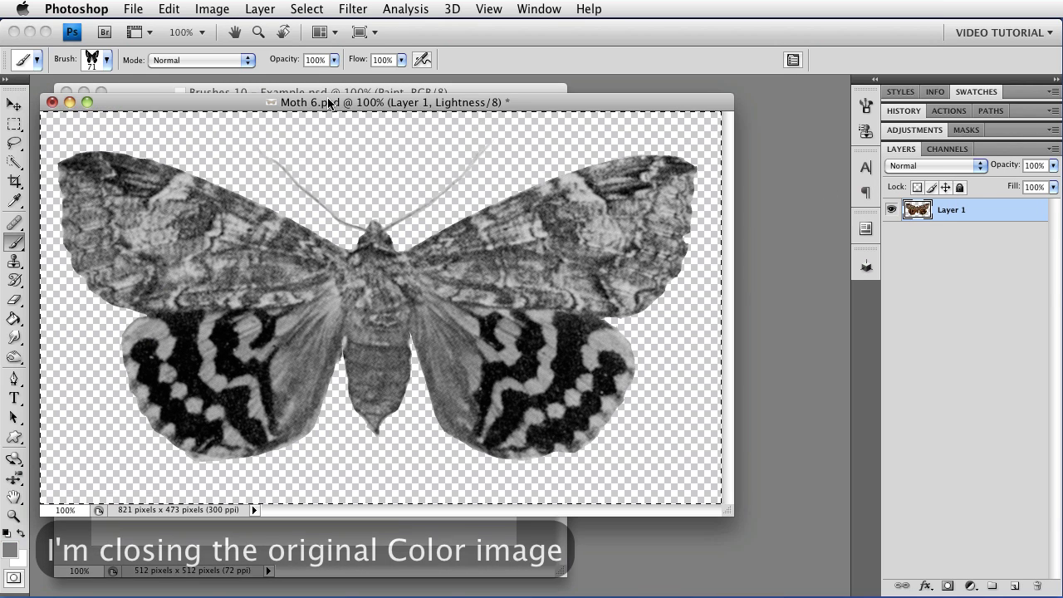
{"action": "left_click", "coordinate": [51, 103]}
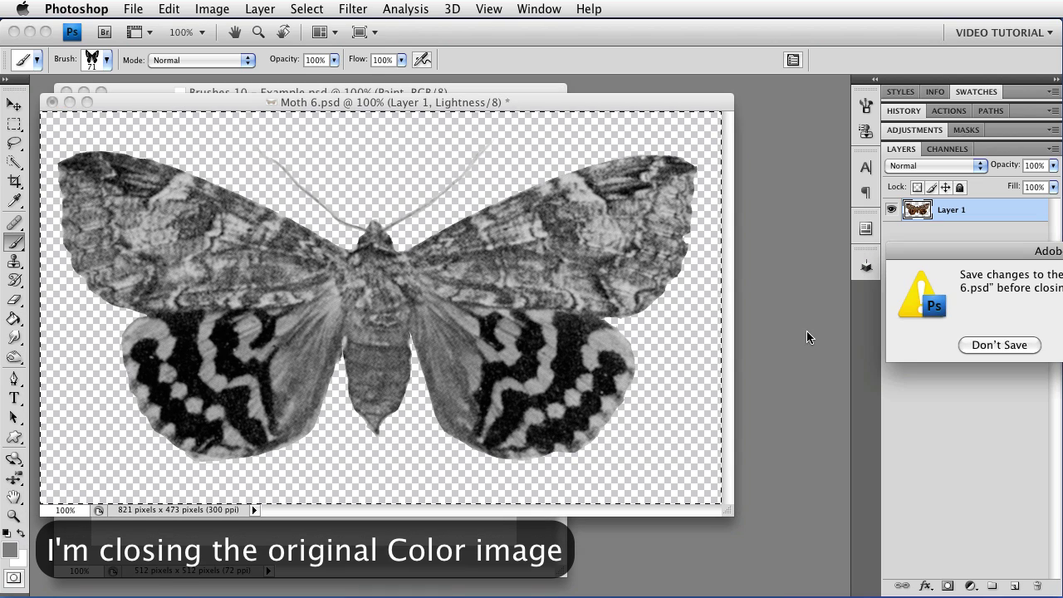
{"action": "left_click", "coordinate": [999, 345]}
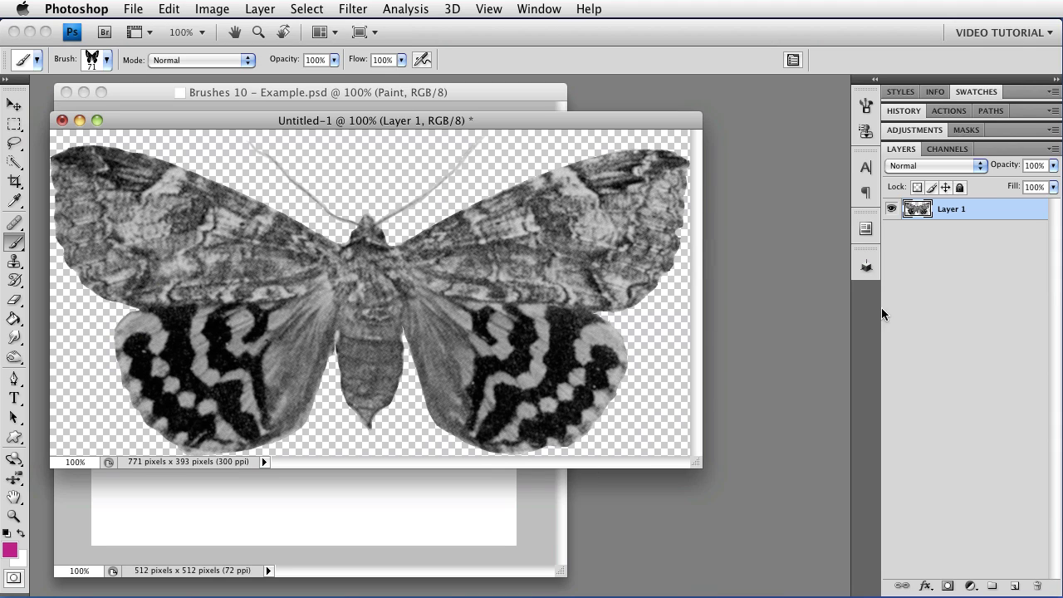
Add a Levels adjustment (input 36/1.00/210, output 0–213) to the grey moth, then select all.
{"action": "left_click", "coordinate": [969, 585]}
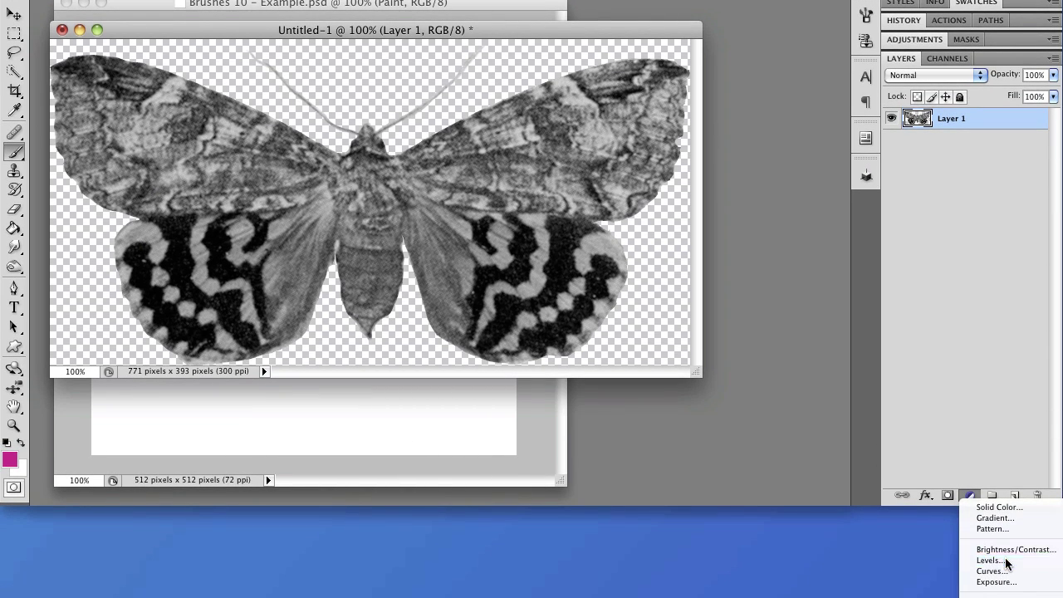
{"action": "left_click", "coordinate": [1005, 562]}
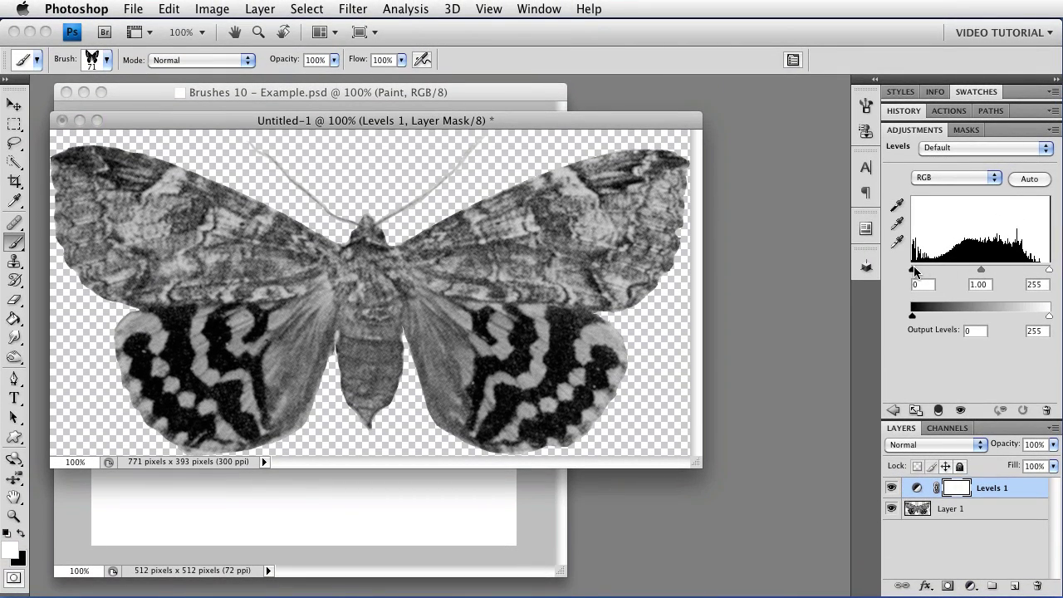
{"action": "left_click_drag", "start_coordinate": [913, 271], "coordinate": [932, 272]}
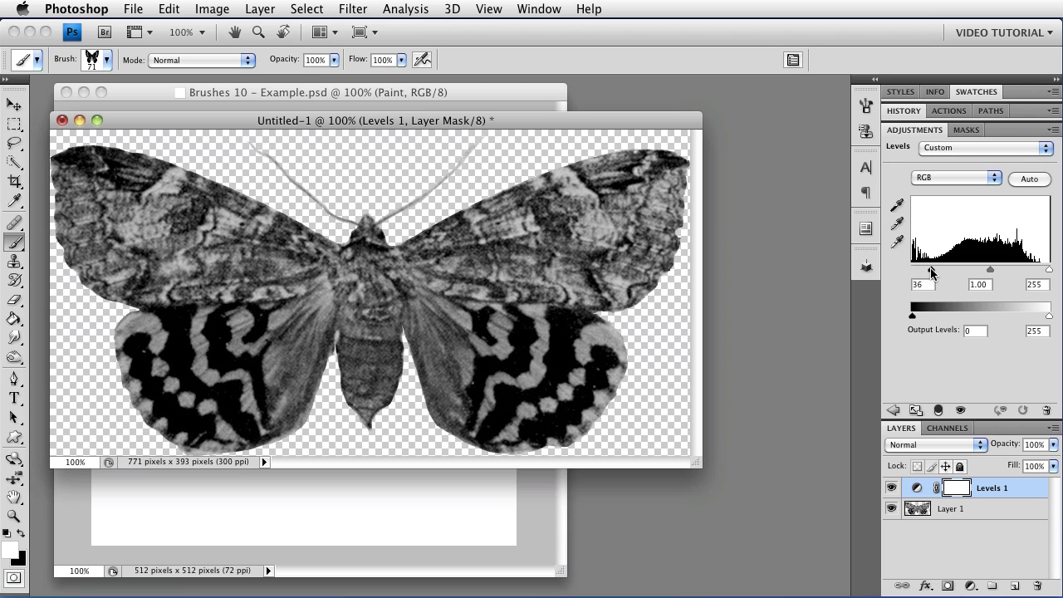
{"action": "left_click_drag", "start_coordinate": [1049, 270], "coordinate": [1024, 271]}
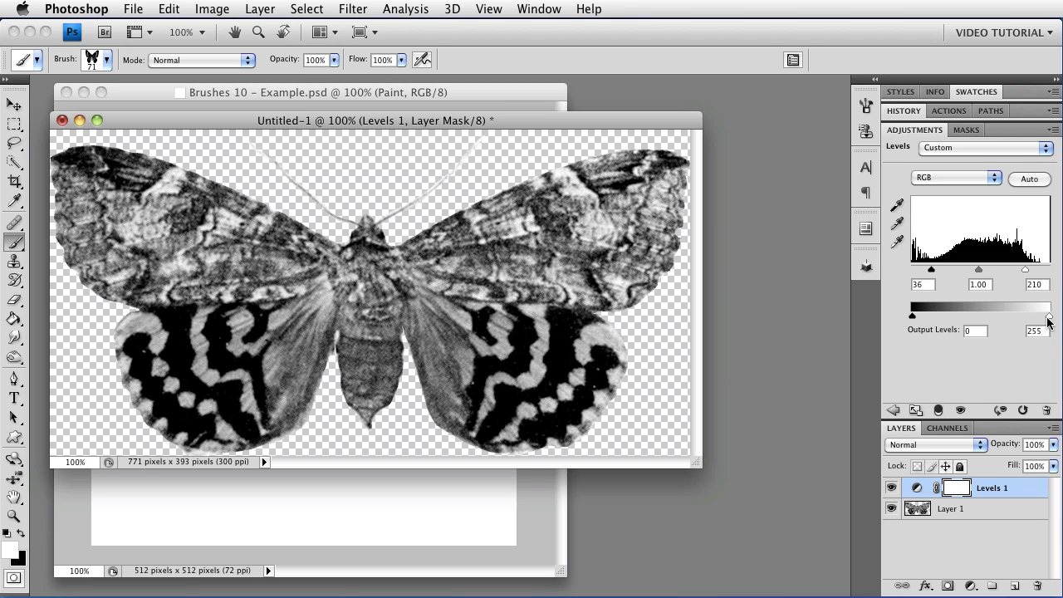
{"action": "left_click_drag", "start_coordinate": [1048, 316], "coordinate": [1026, 319]}
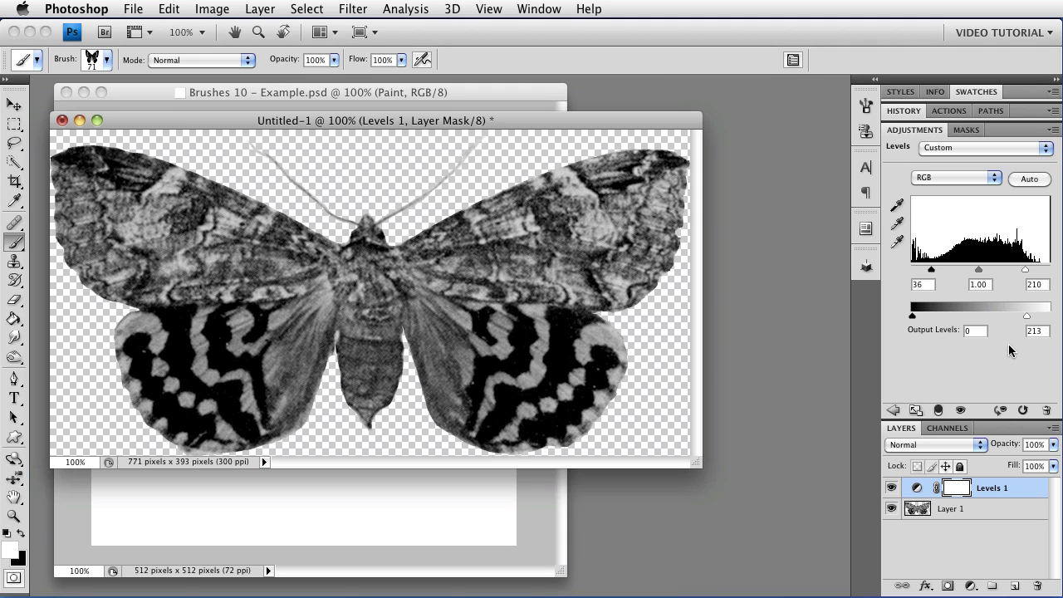
{"action": "key", "text": "super+a"}
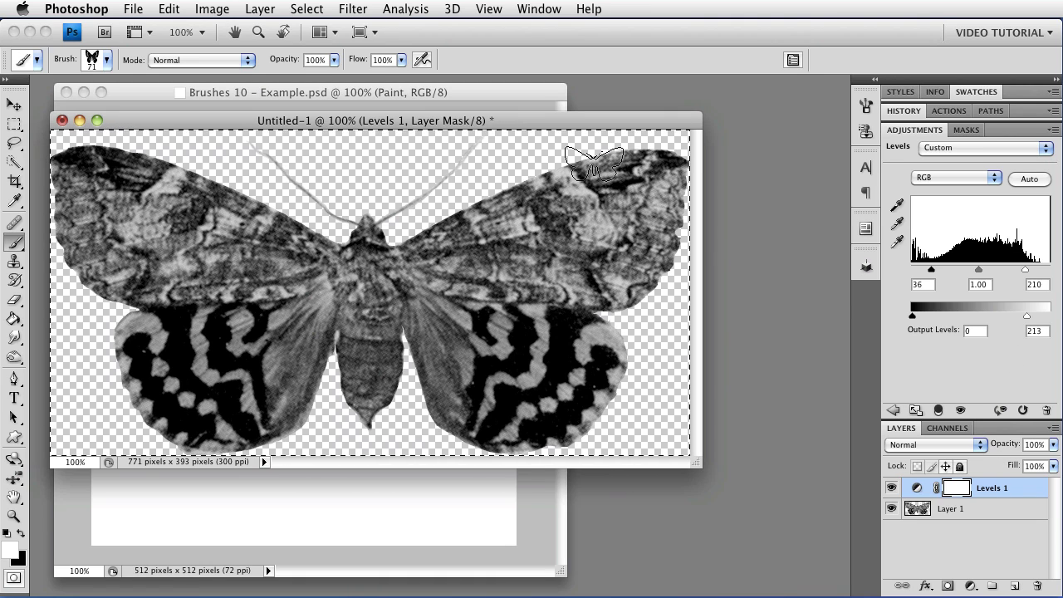
Make Layer 1 active and define it as a brush preset named 'Sampled Moth 6'.
{"action": "left_click", "coordinate": [169, 8]}
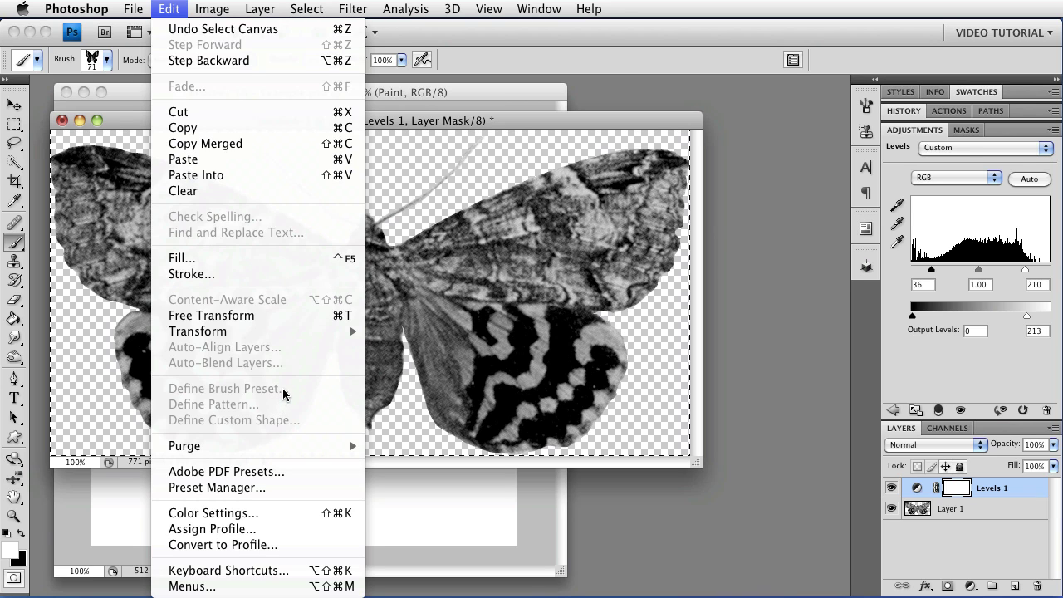
{"action": "left_click", "coordinate": [762, 396]}
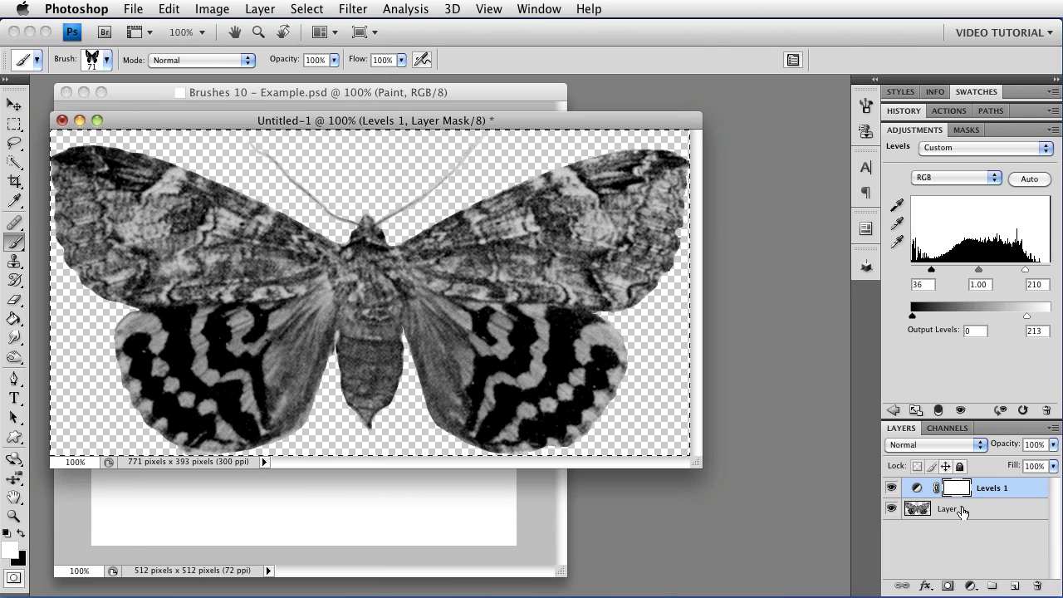
{"action": "left_click", "coordinate": [962, 511]}
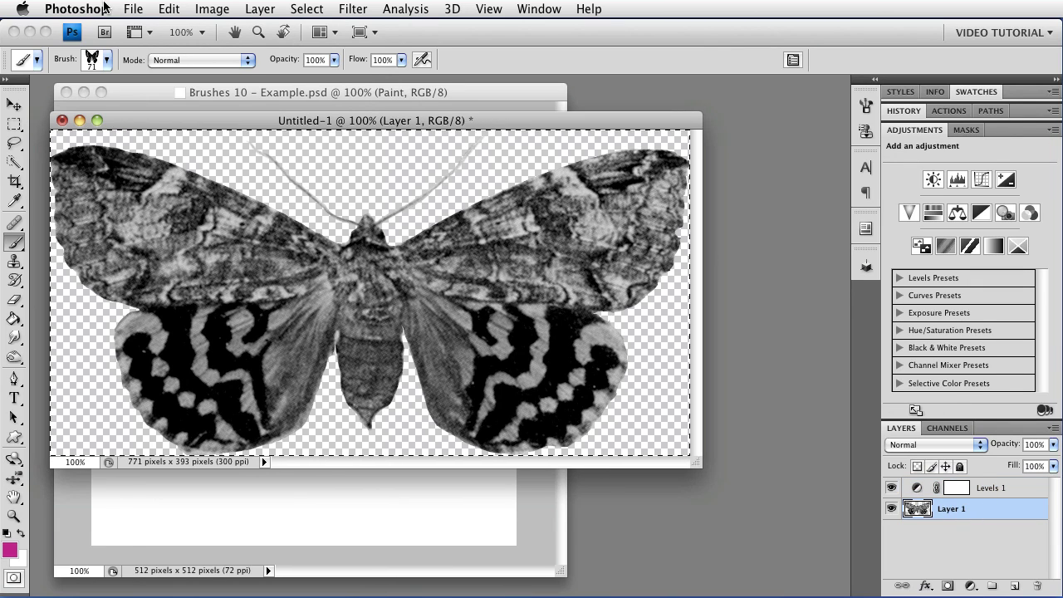
{"action": "left_click", "coordinate": [168, 8]}
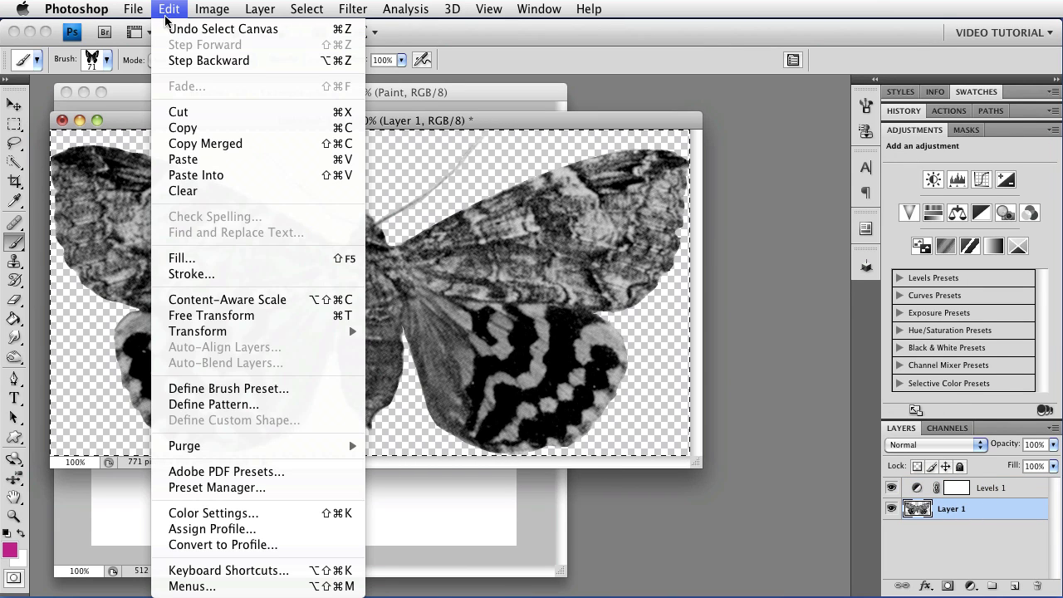
{"action": "left_click", "coordinate": [252, 390]}
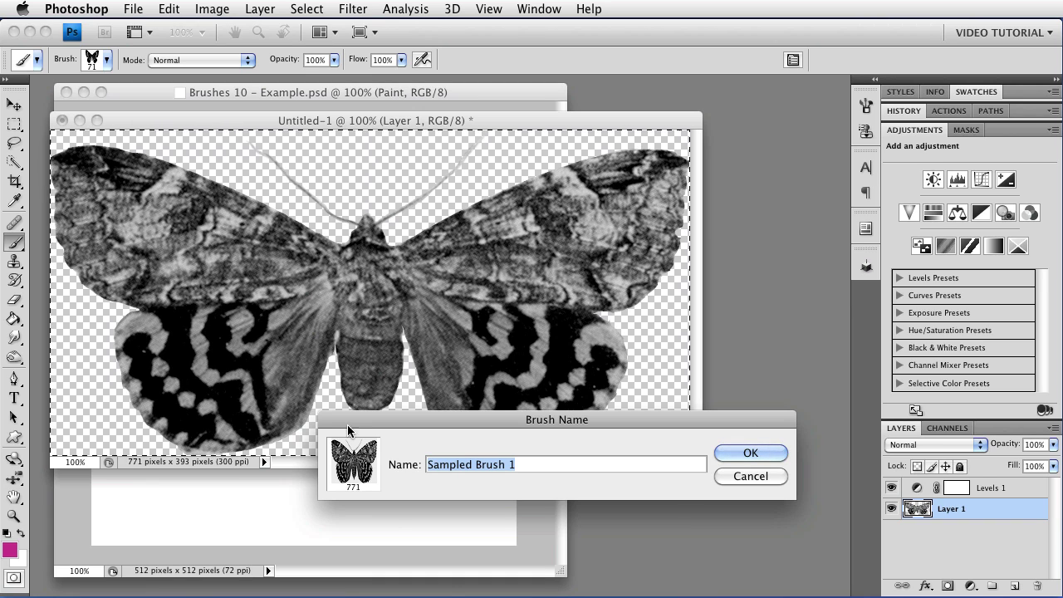
{"action": "left_click", "coordinate": [476, 465]}
{"action": "left_click_drag", "start_coordinate": [476, 467], "coordinate": [519, 466]}
{"action": "type", "text": "Moth"}
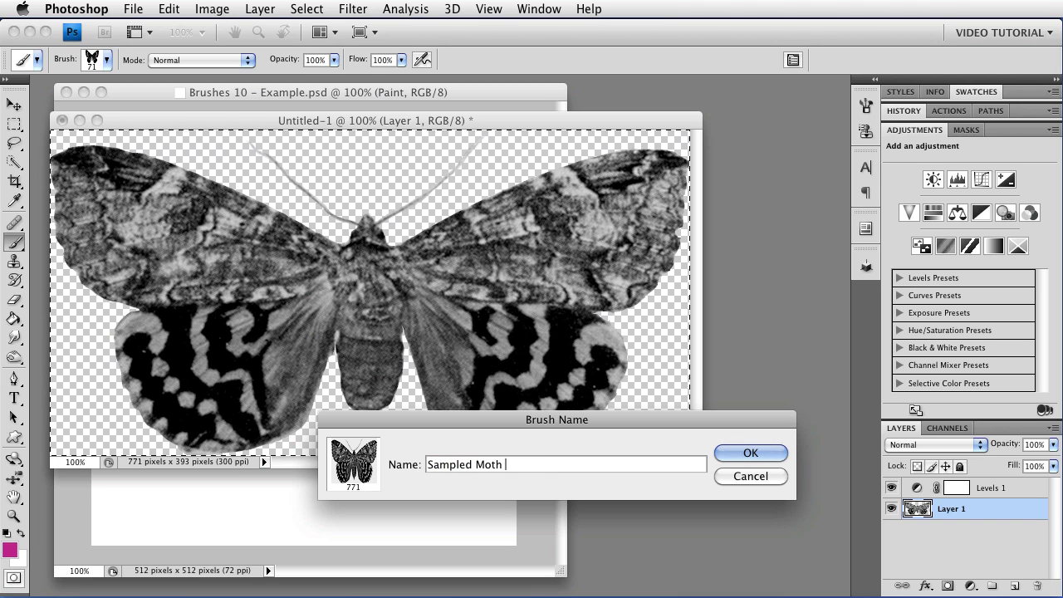
{"action": "type", "text": " 6"}
{"action": "key", "text": "Return"}
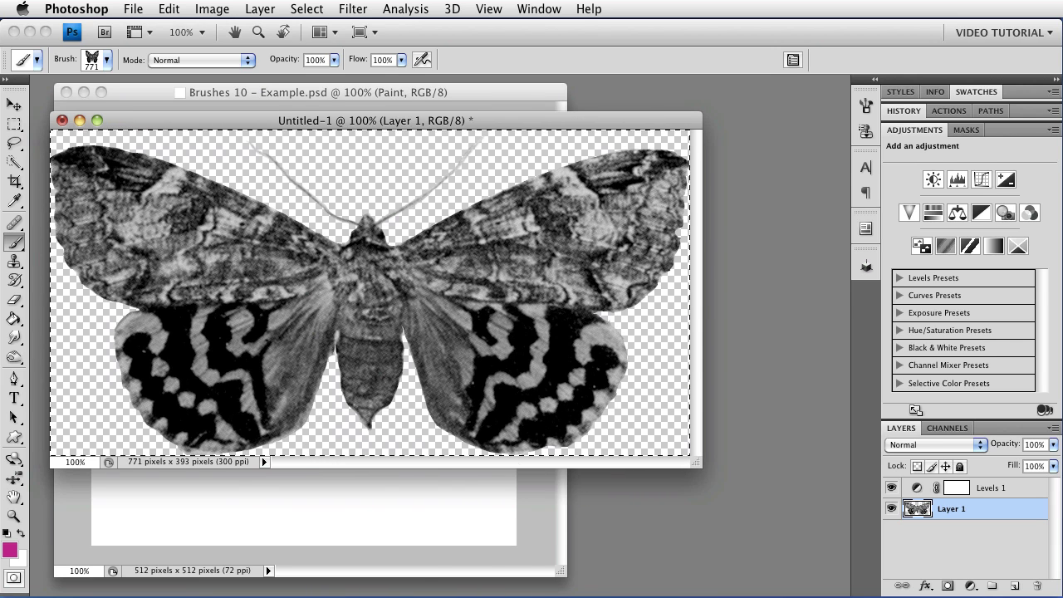
On the Example canvas, undo a test stamp and paint scattered moths with Moth 5 Scatter Hue.
{"action": "left_click", "coordinate": [254, 89]}
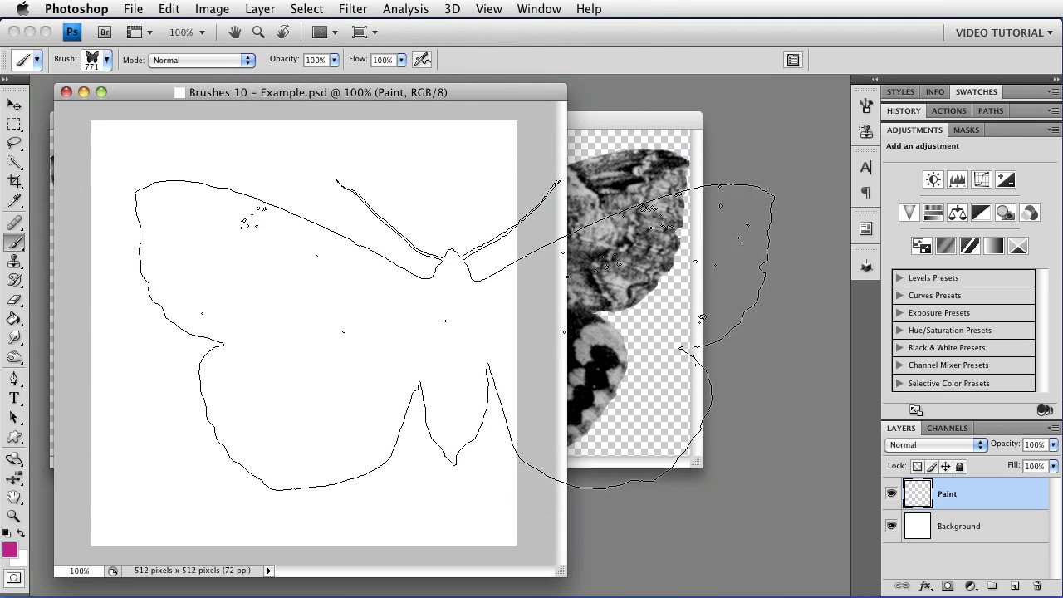
{"action": "left_click", "coordinate": [454, 331]}
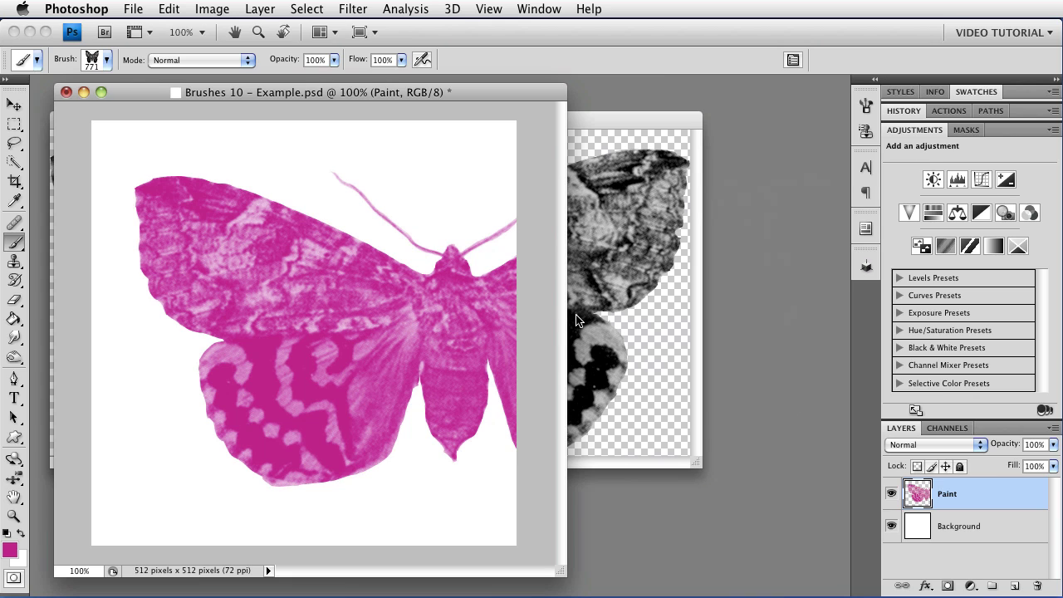
{"action": "double_click", "coordinate": [995, 126]}
{"action": "left_click", "coordinate": [866, 106]}
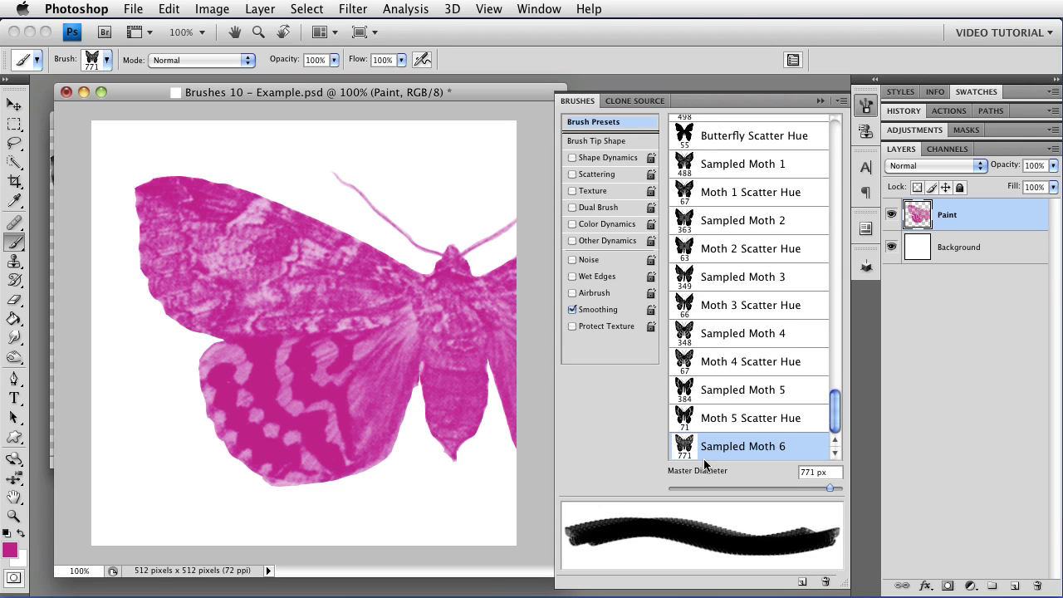
{"action": "left_click", "coordinate": [594, 141]}
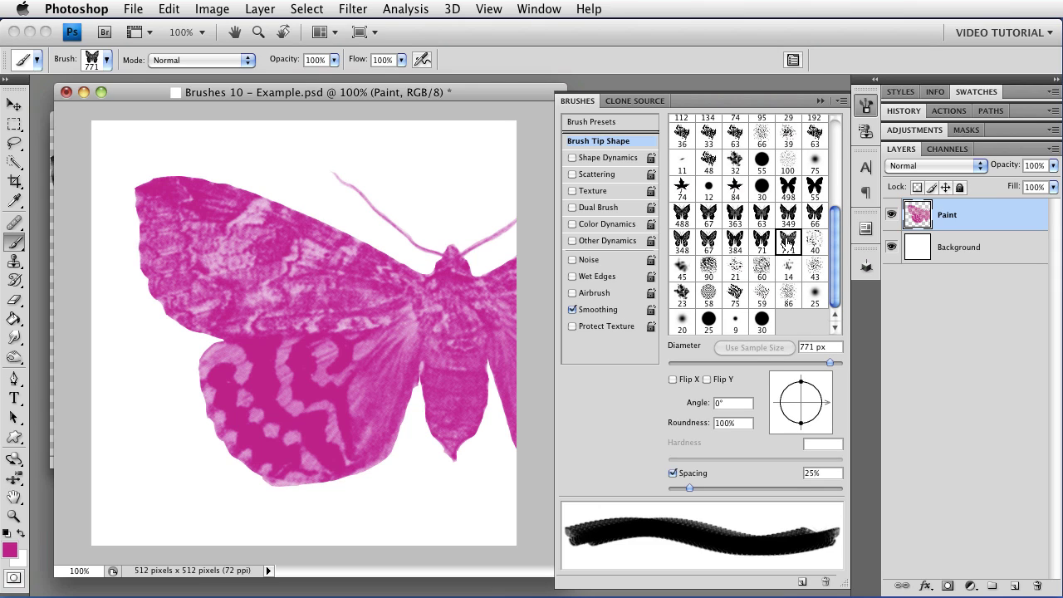
{"action": "left_click", "coordinate": [603, 125]}
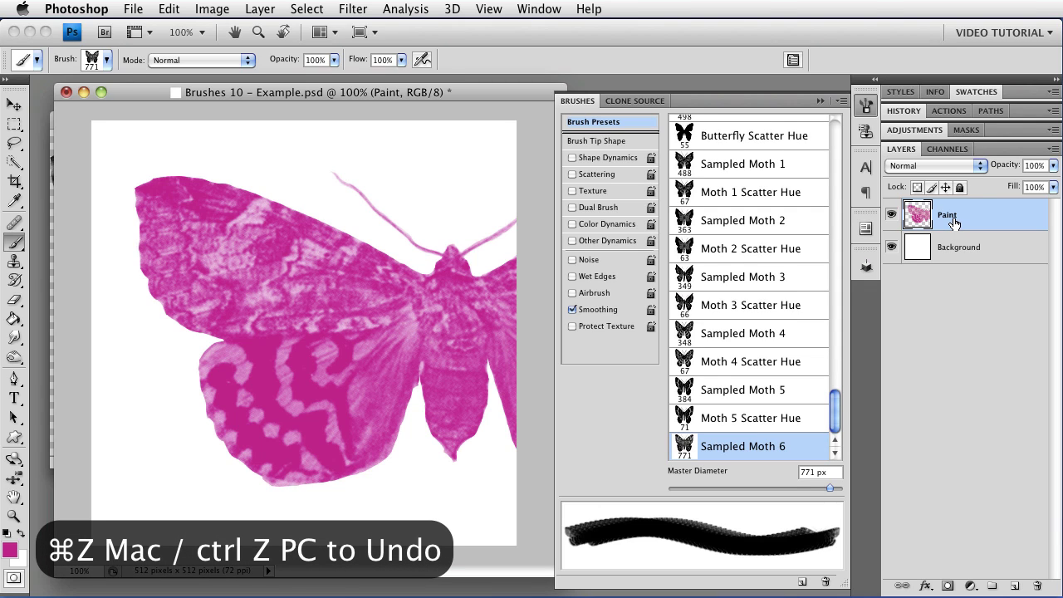
{"action": "key", "text": "super+z"}
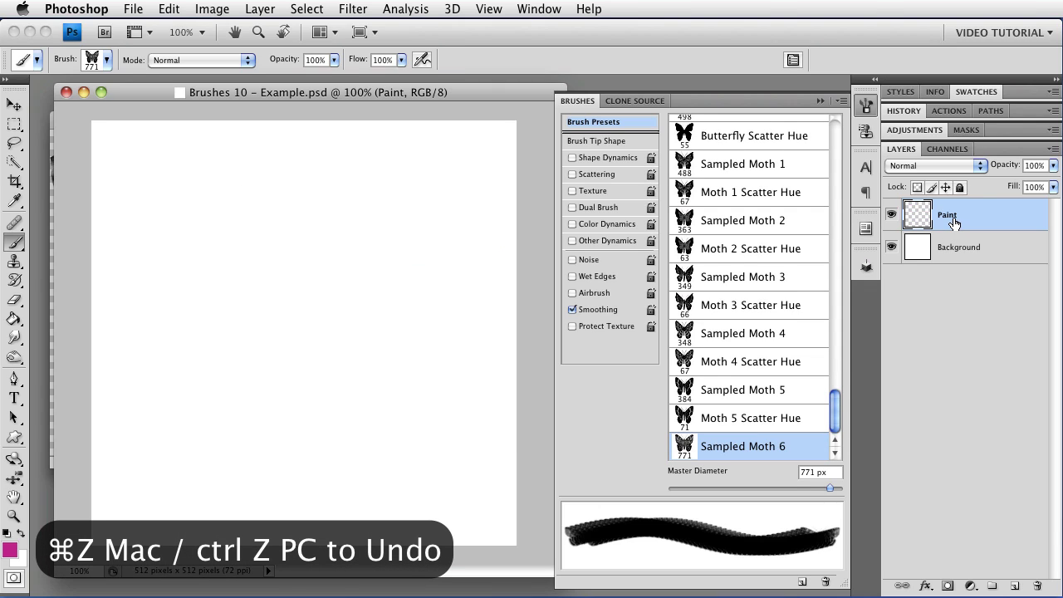
{"action": "left_click", "coordinate": [759, 420]}
{"action": "mouse_move", "coordinate": [322, 211]}
{"action": "left_mouse_down"}
{"action": "mouse_move", "coordinate": [265, 432]}
{"action": "mouse_move", "coordinate": [426, 460]}
{"action": "mouse_move", "coordinate": [504, 530]}
{"action": "mouse_move", "coordinate": [491, 558]}
{"action": "left_mouse_up"}
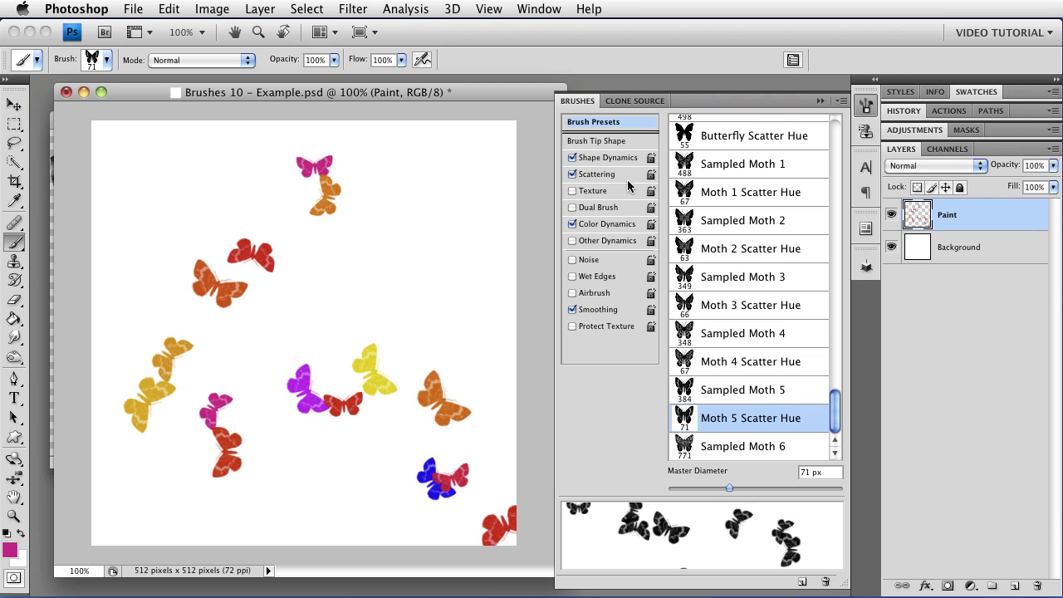
Paint more moths with the new 771 px tip at 73 px diameter and 181% spacing.
{"action": "left_click", "coordinate": [607, 143]}
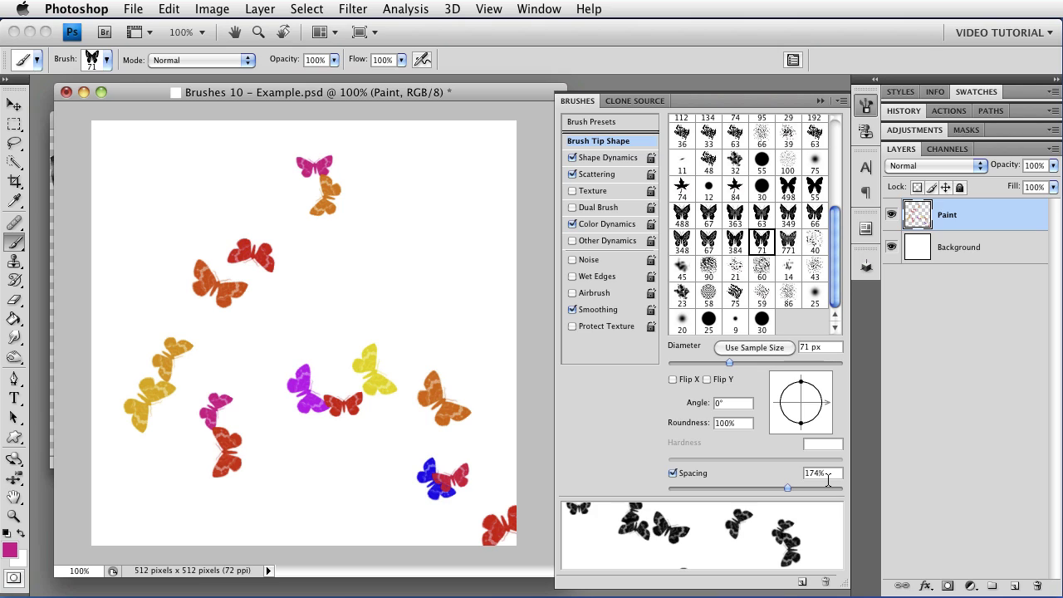
{"action": "left_click", "coordinate": [786, 249]}
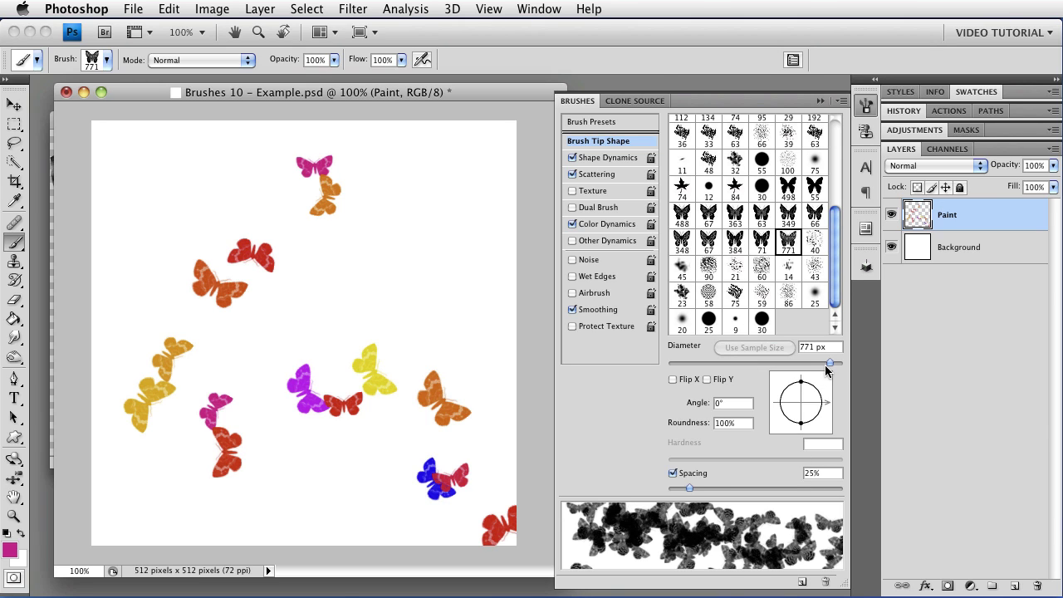
{"action": "left_click_drag", "start_coordinate": [829, 363], "coordinate": [731, 376]}
{"action": "left_click_drag", "start_coordinate": [690, 488], "coordinate": [789, 489]}
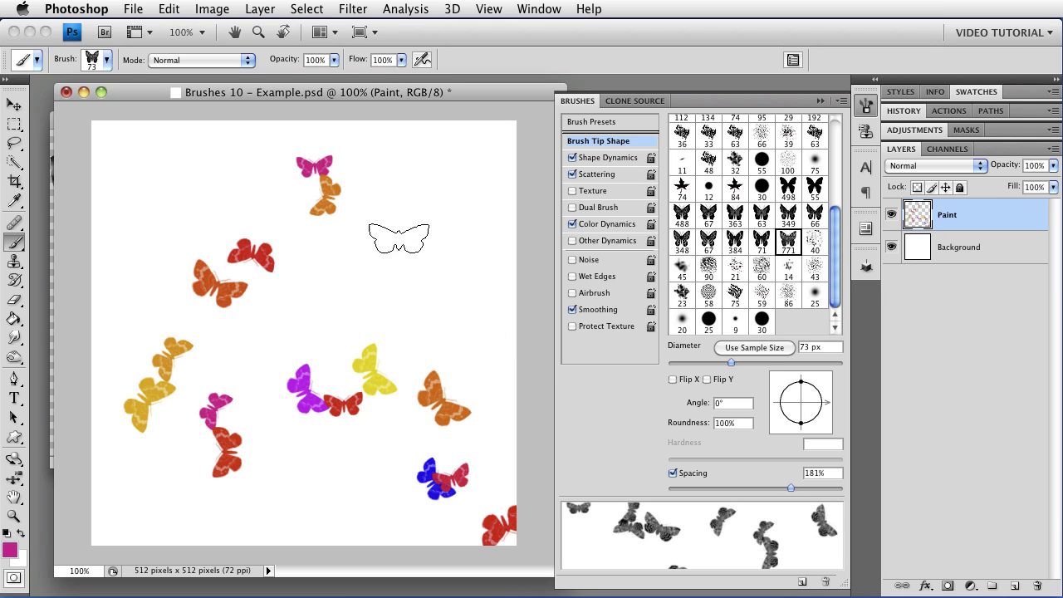
{"action": "mouse_move", "coordinate": [440, 194]}
{"action": "left_mouse_down"}
{"action": "mouse_move", "coordinate": [359, 283]}
{"action": "mouse_move", "coordinate": [517, 374]}
{"action": "mouse_move", "coordinate": [500, 409]}
{"action": "mouse_move", "coordinate": [174, 402]}
{"action": "mouse_move", "coordinate": [118, 224]}
{"action": "left_mouse_up"}
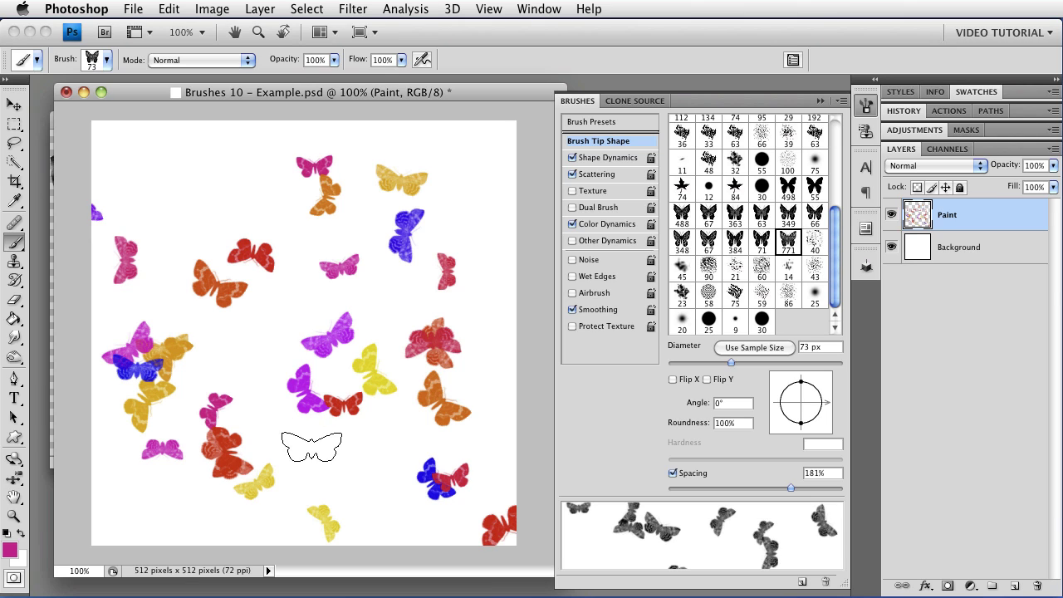
Save the current brush settings as a preset named 'Moth Scatter Hue'.
{"action": "left_click", "coordinate": [841, 101]}
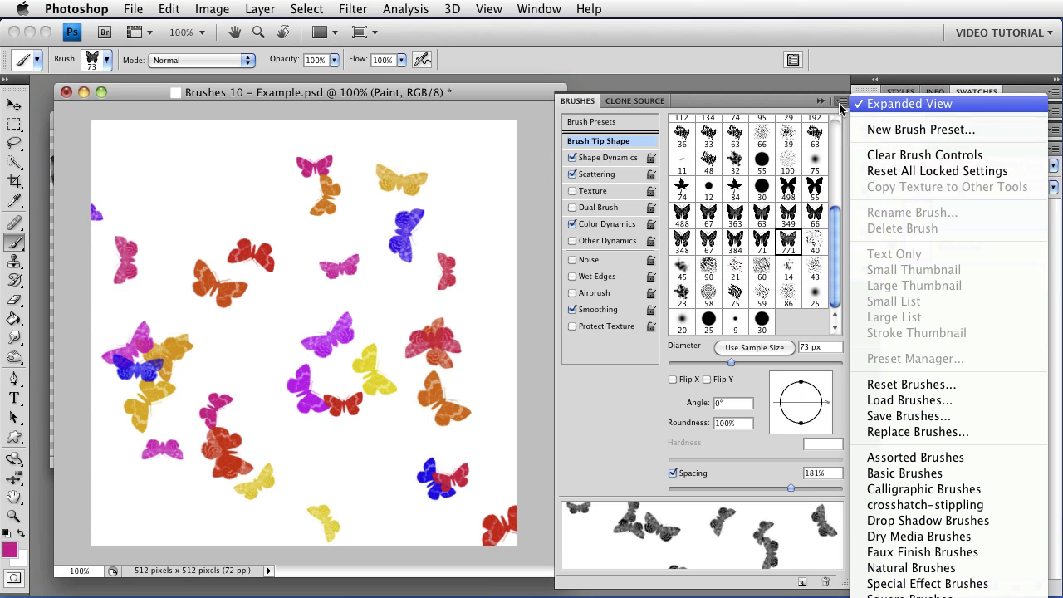
{"action": "left_click", "coordinate": [881, 131]}
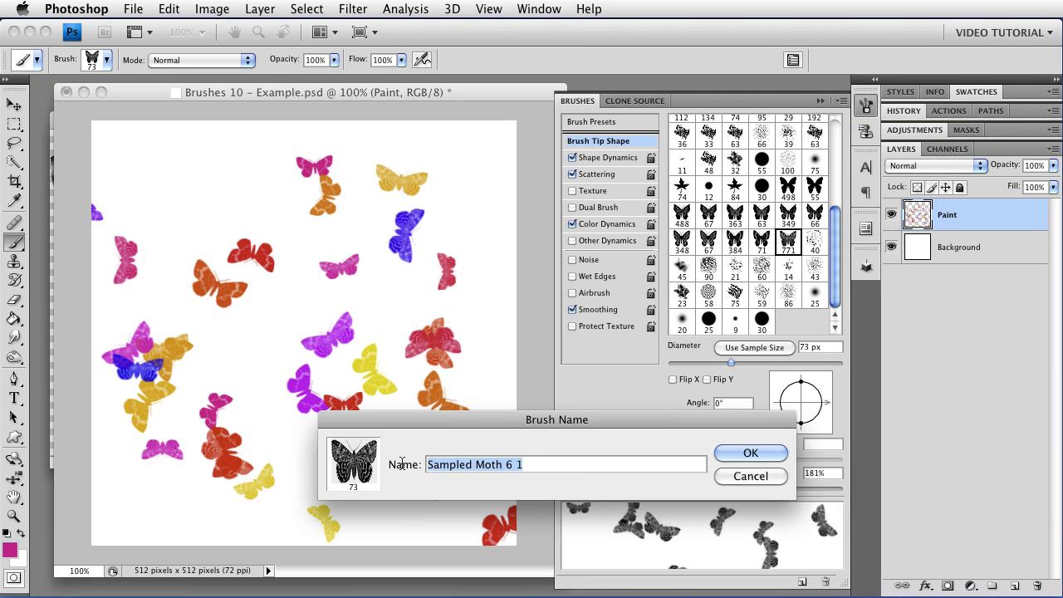
{"action": "type", "text": "Moth S"}
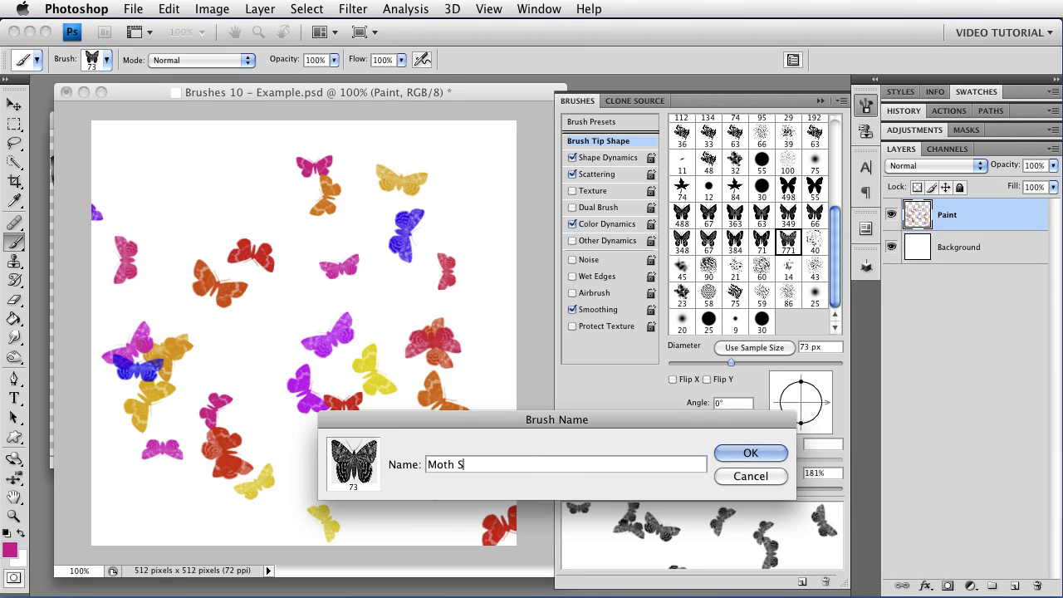
{"action": "type", "text": "catter Hue"}
{"action": "key", "text": "Return"}
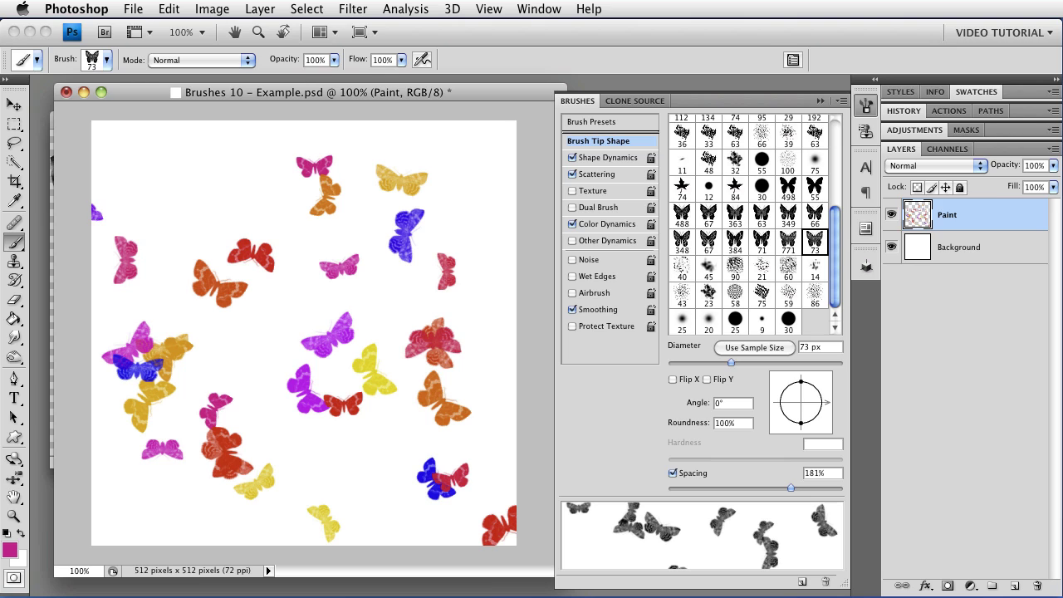
Save another preset named 'Moth 6 Scatter Hue' and paint more moths near the upper right.
{"action": "left_click", "coordinate": [841, 101]}
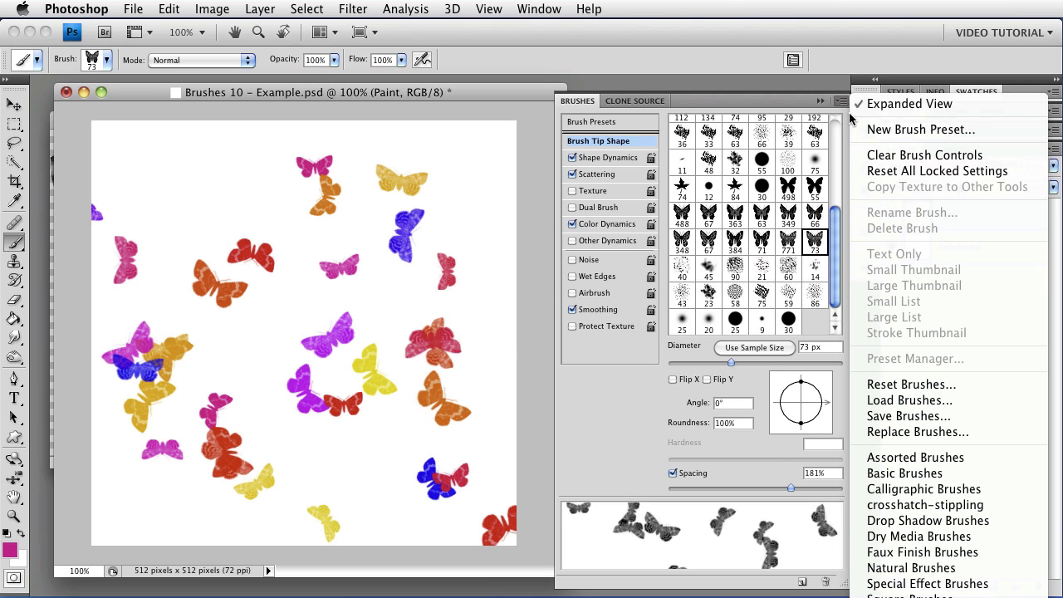
{"action": "left_click", "coordinate": [855, 130]}
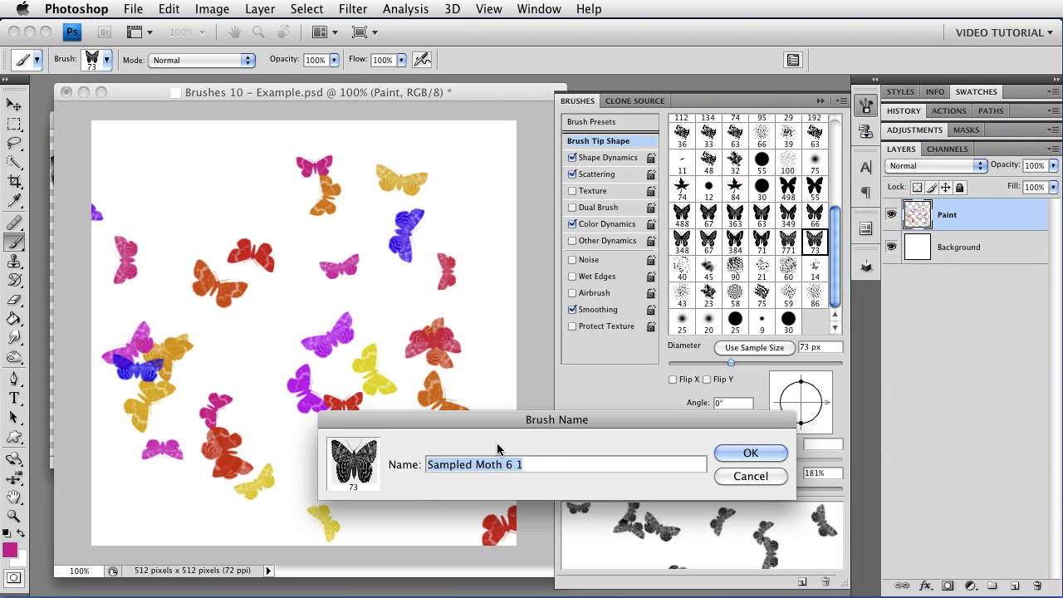
{"action": "type", "text": "Moth "}
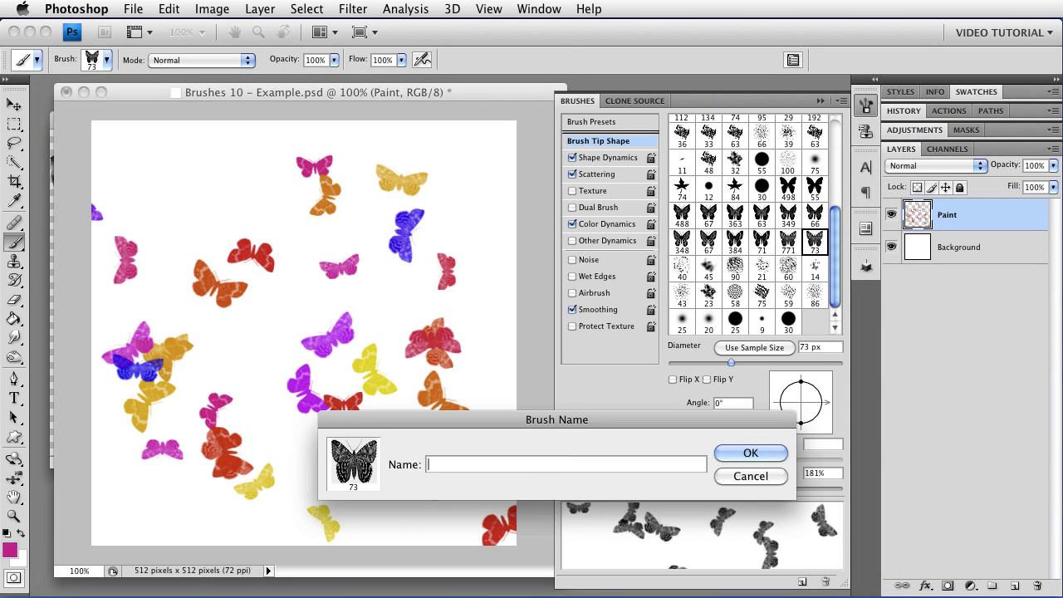
{"action": "type", "text": "6 Scatter Hue"}
{"action": "key", "text": "Return"}
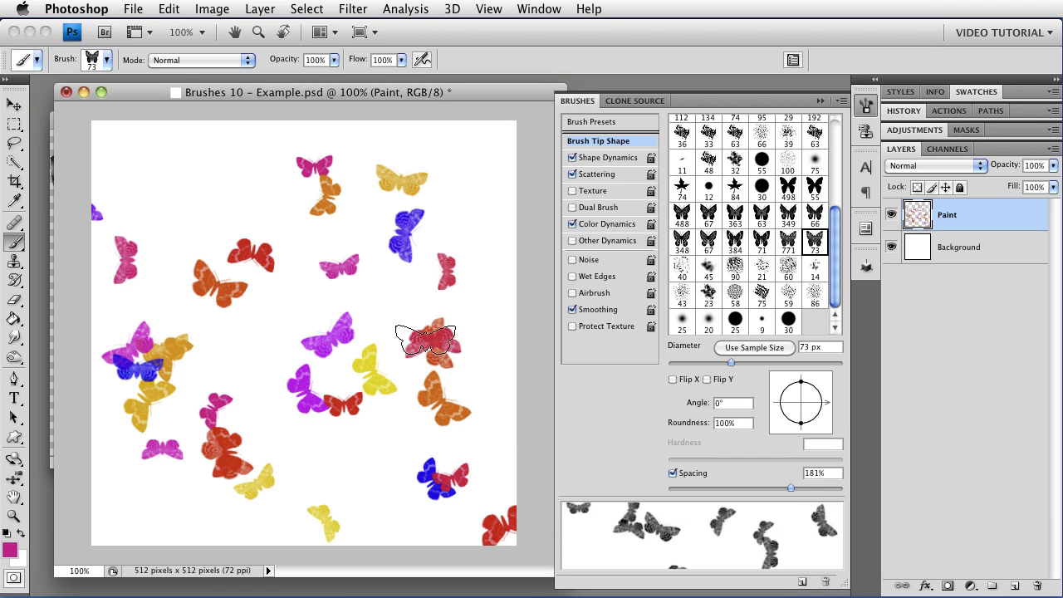
{"action": "mouse_move", "coordinate": [487, 213]}
{"action": "left_mouse_down"}
{"action": "mouse_move", "coordinate": [533, 275]}
{"action": "mouse_move", "coordinate": [545, 353]}
{"action": "left_mouse_up"}
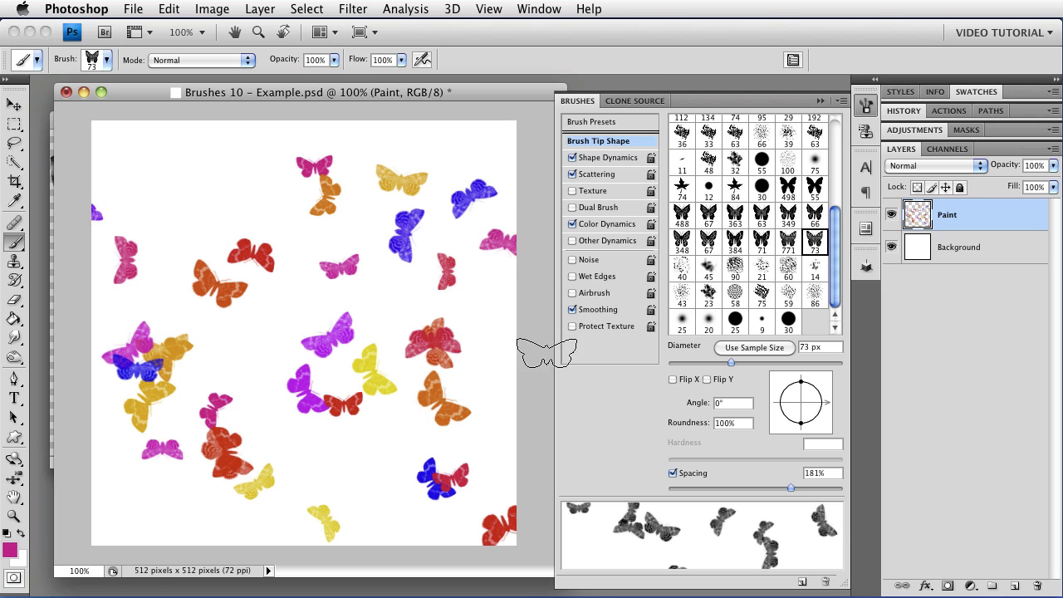
{"action": "left_click", "coordinate": [585, 123]}
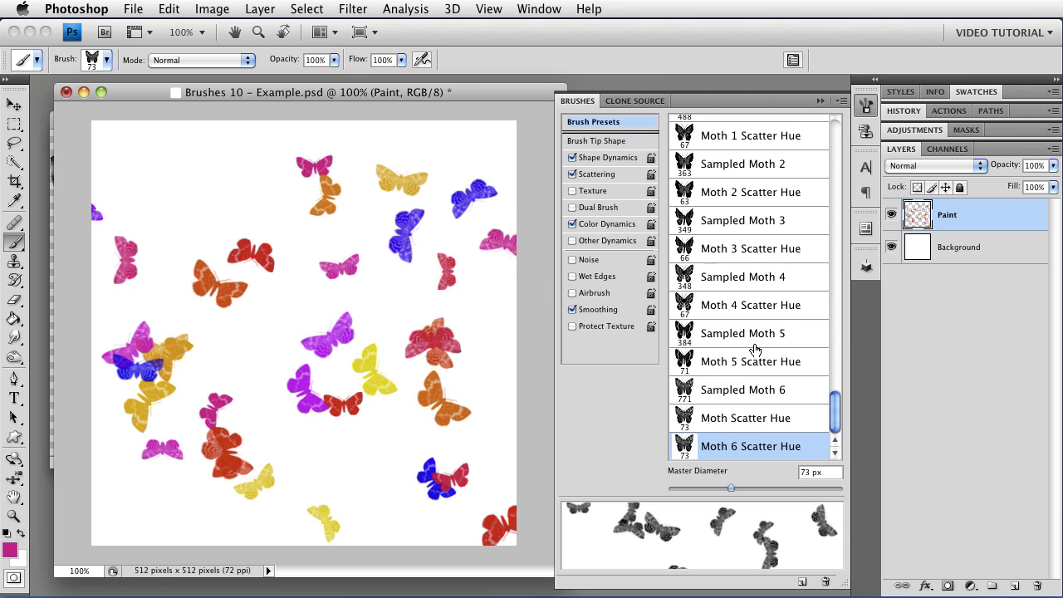
Select the Moth 6 Scatter Hue brush and look through the tool and brush preset options.
{"action": "right_click", "coordinate": [731, 422]}
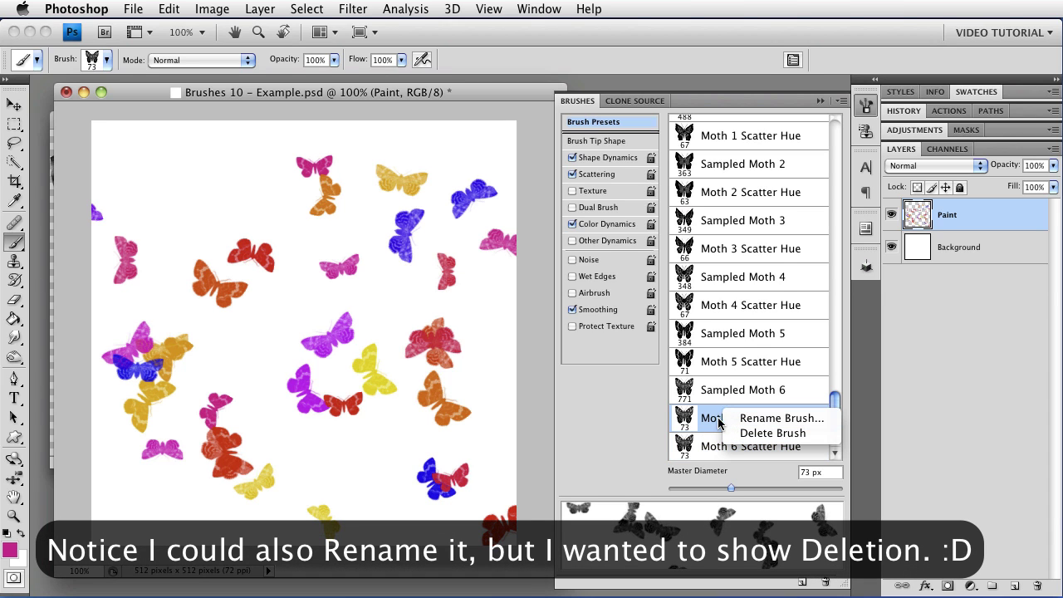
{"action": "left_click", "coordinate": [667, 427]}
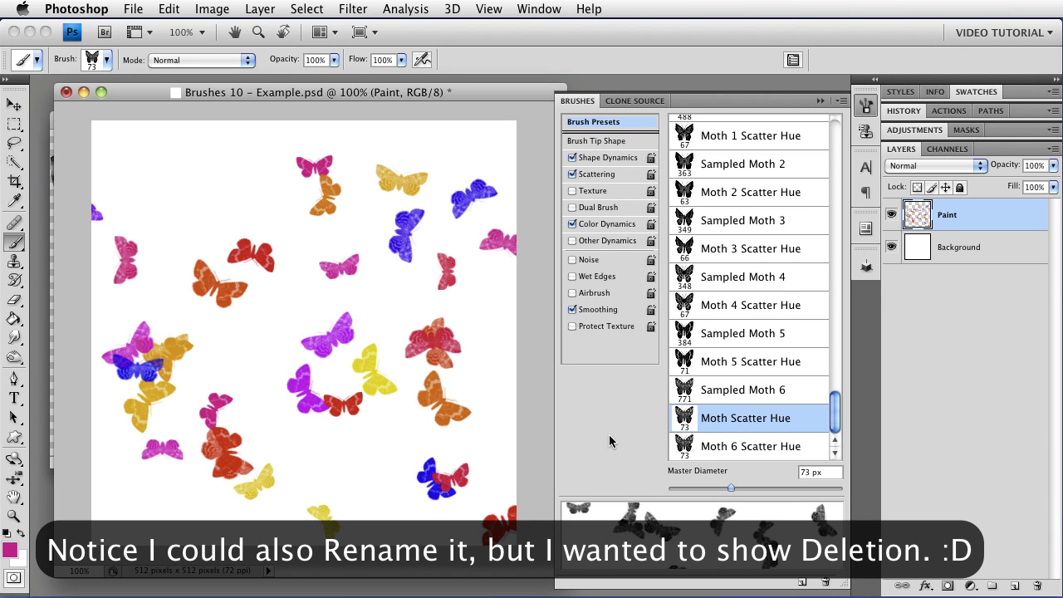
{"action": "left_click", "coordinate": [682, 451]}
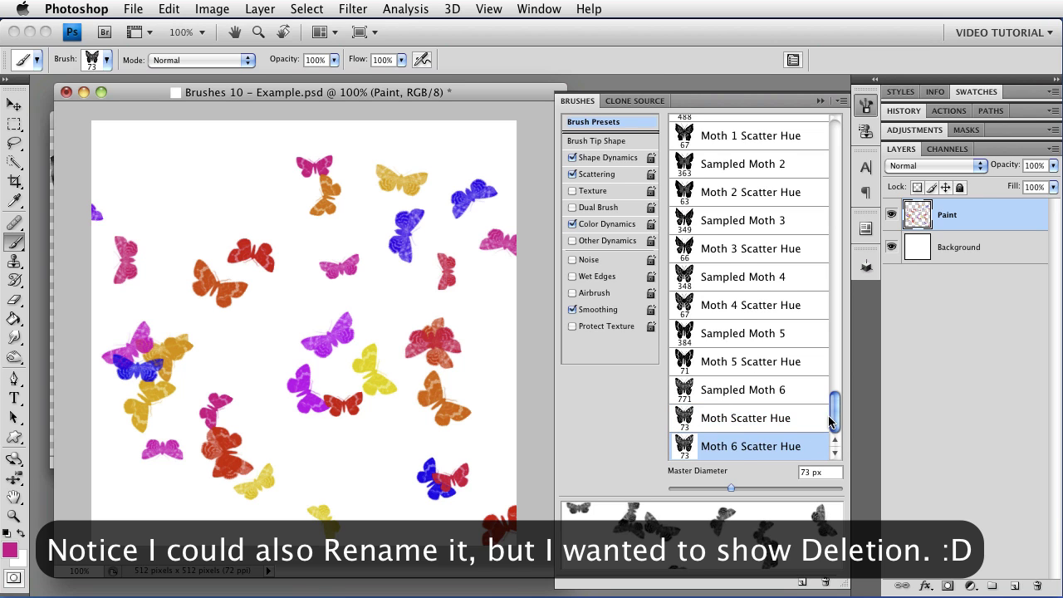
{"action": "mouse_move", "coordinate": [830, 422]}
{"action": "left_mouse_down"}
{"action": "mouse_move", "coordinate": [814, 275]}
{"action": "mouse_move", "coordinate": [830, 419]}
{"action": "left_mouse_up"}
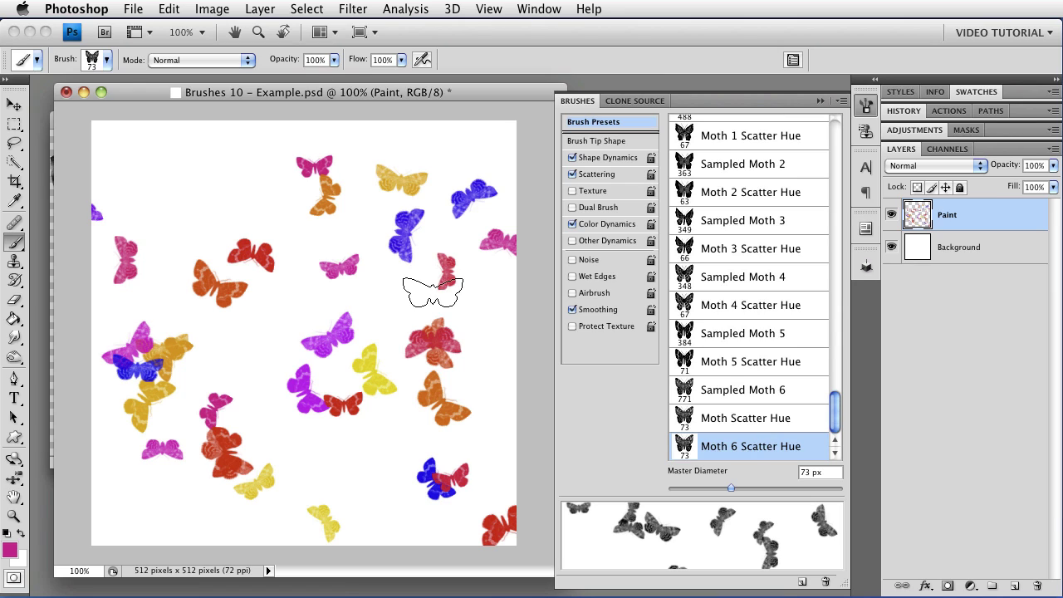
{"action": "left_click", "coordinate": [36, 60]}
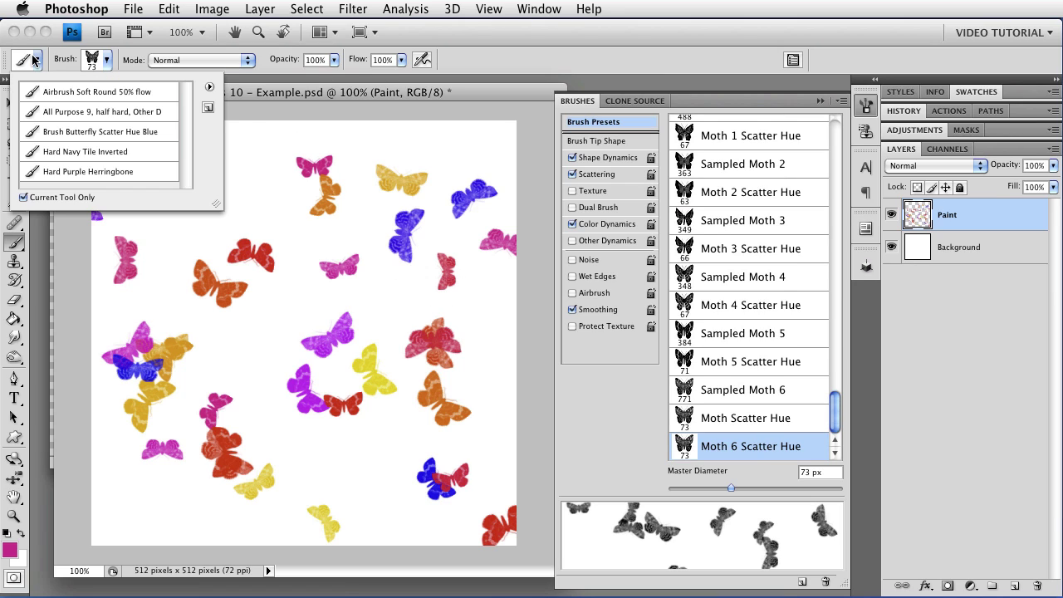
{"action": "left_click", "coordinate": [212, 87]}
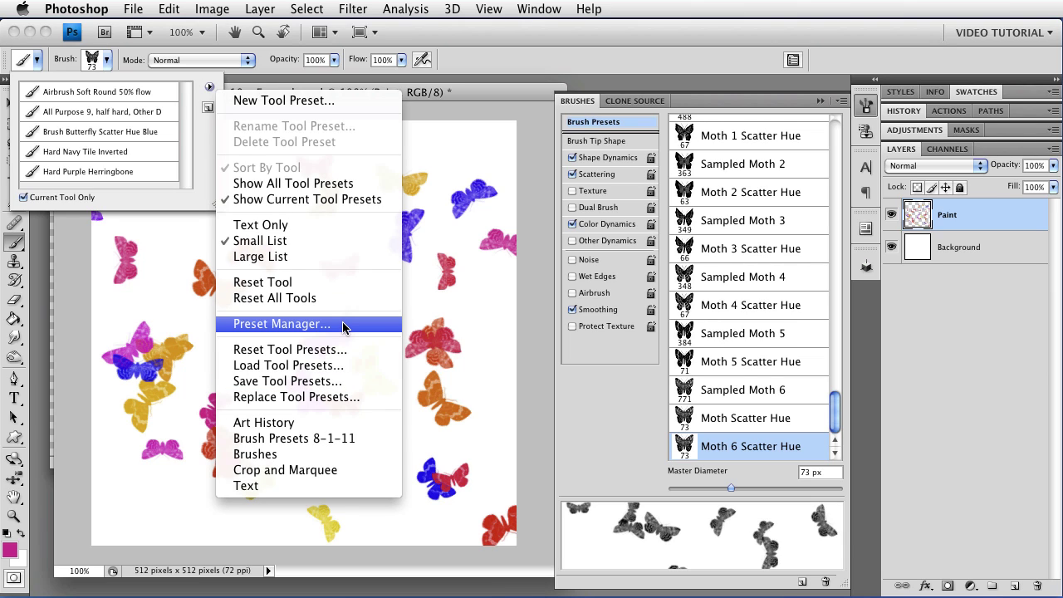
{"action": "left_click", "coordinate": [475, 315]}
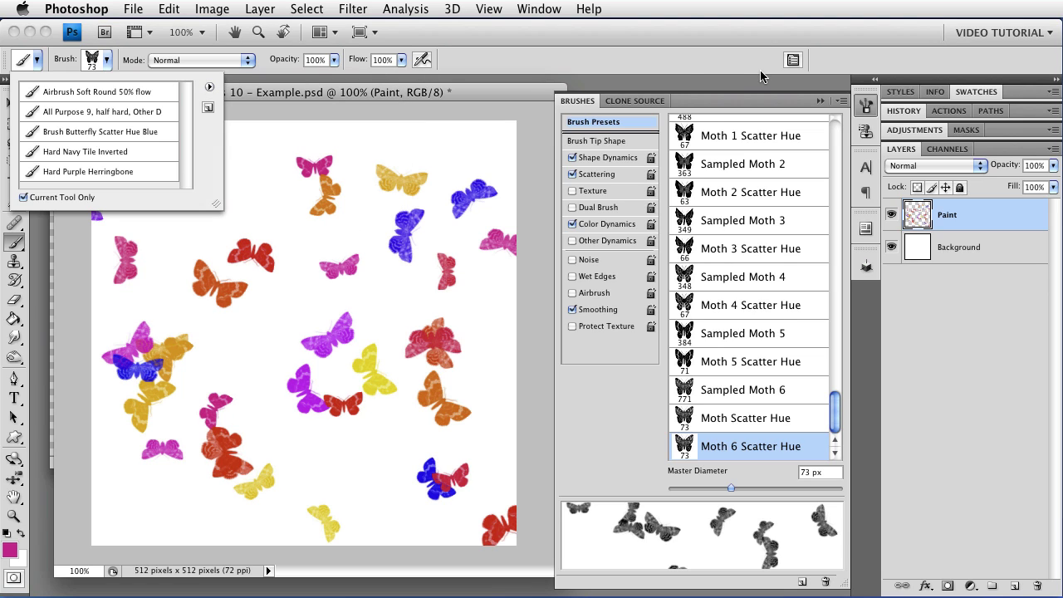
{"action": "left_click", "coordinate": [840, 101]}
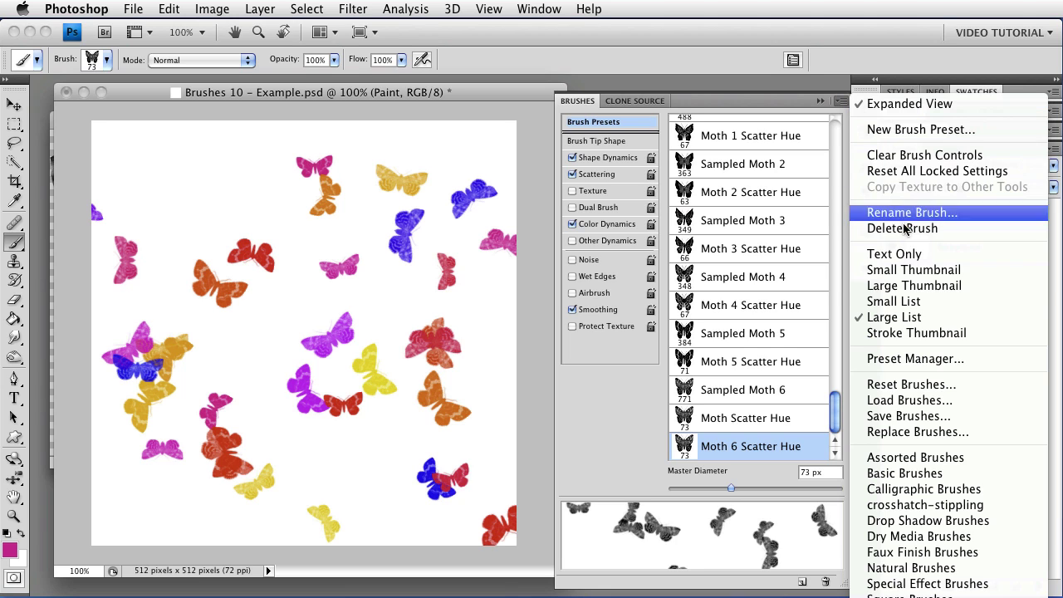
In the brush Preset Manager, switch to Large List view and delete the Moth Scatter Hue brush.
{"action": "left_click", "coordinate": [917, 358]}
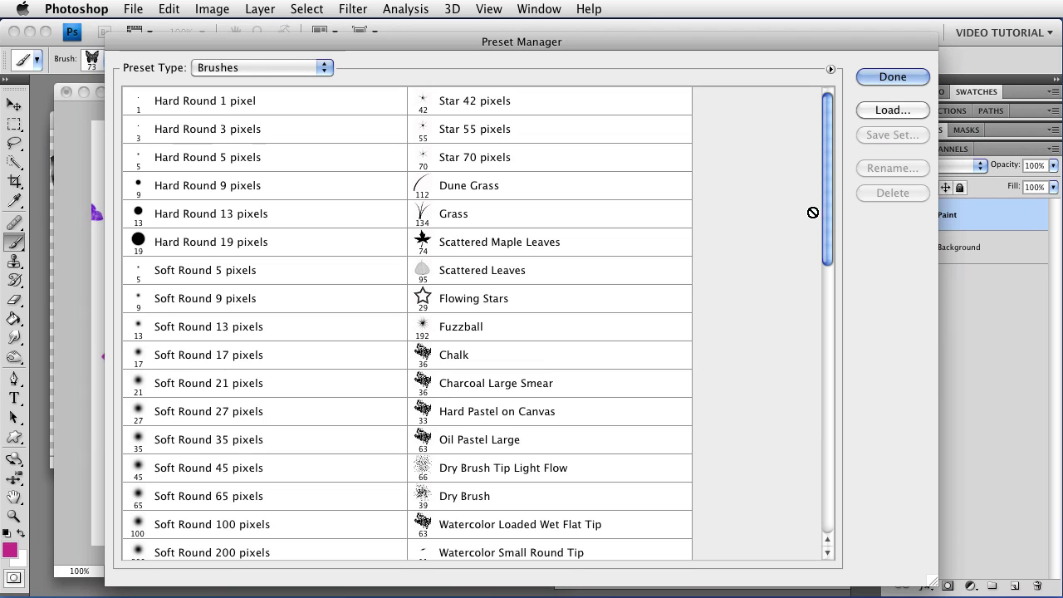
{"action": "mouse_move", "coordinate": [823, 202]}
{"action": "left_mouse_down"}
{"action": "mouse_move", "coordinate": [845, 440]}
{"action": "mouse_move", "coordinate": [837, 437]}
{"action": "left_mouse_up"}
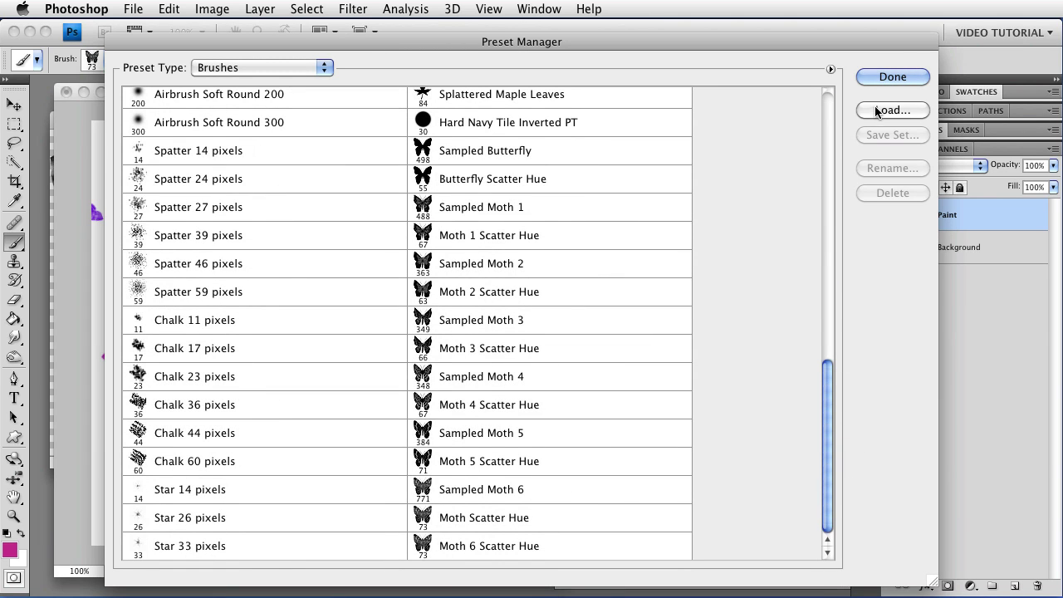
{"action": "left_click", "coordinate": [828, 67]}
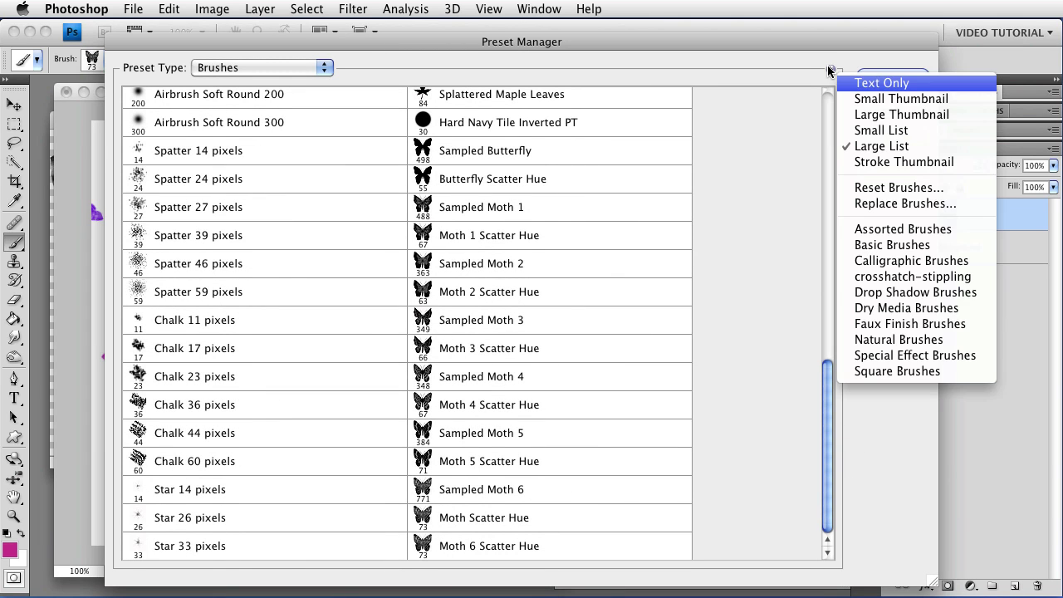
{"action": "left_click", "coordinate": [885, 114]}
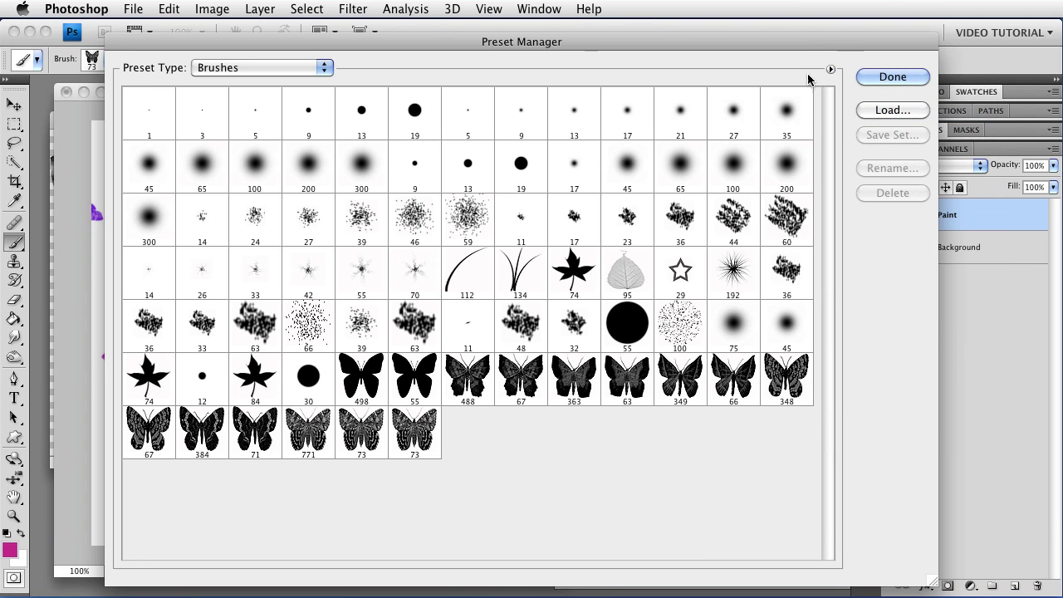
{"action": "left_click", "coordinate": [830, 69]}
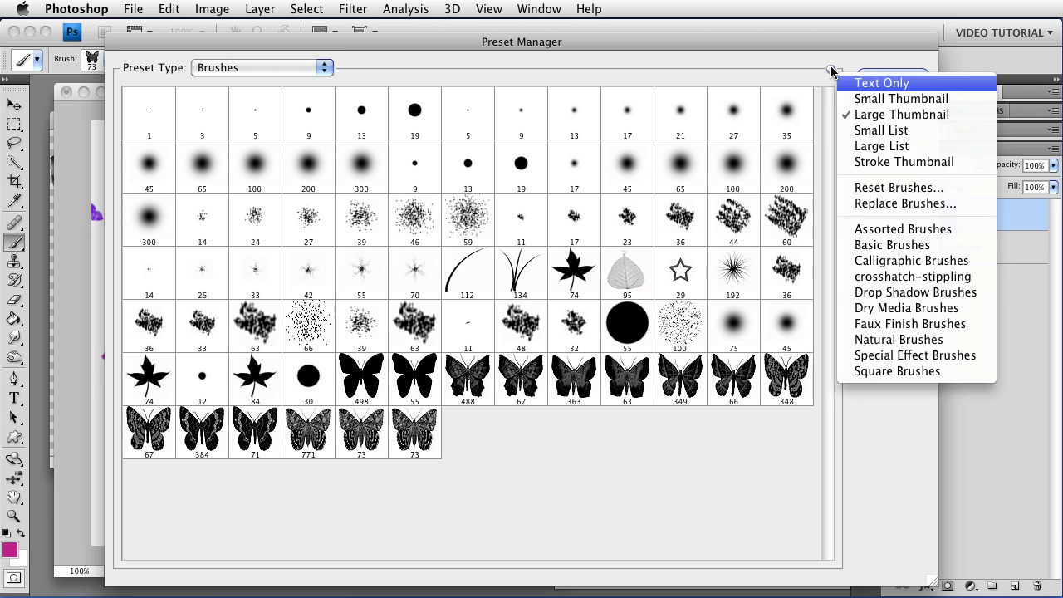
{"action": "left_click", "coordinate": [857, 146]}
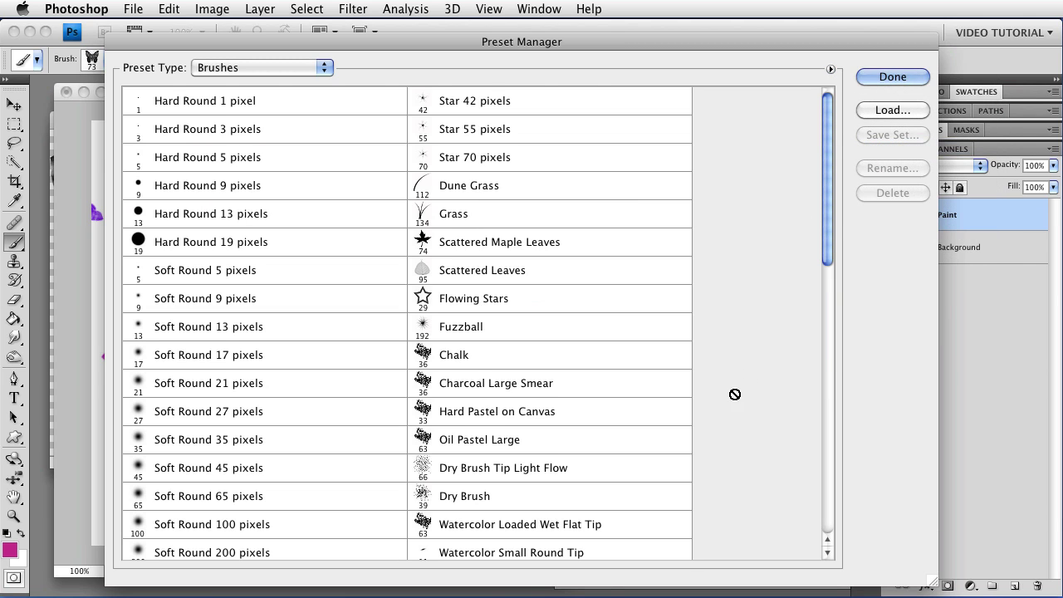
{"action": "mouse_move", "coordinate": [828, 261]}
{"action": "left_mouse_down"}
{"action": "mouse_move", "coordinate": [828, 423]}
{"action": "mouse_move", "coordinate": [805, 550]}
{"action": "left_mouse_up"}
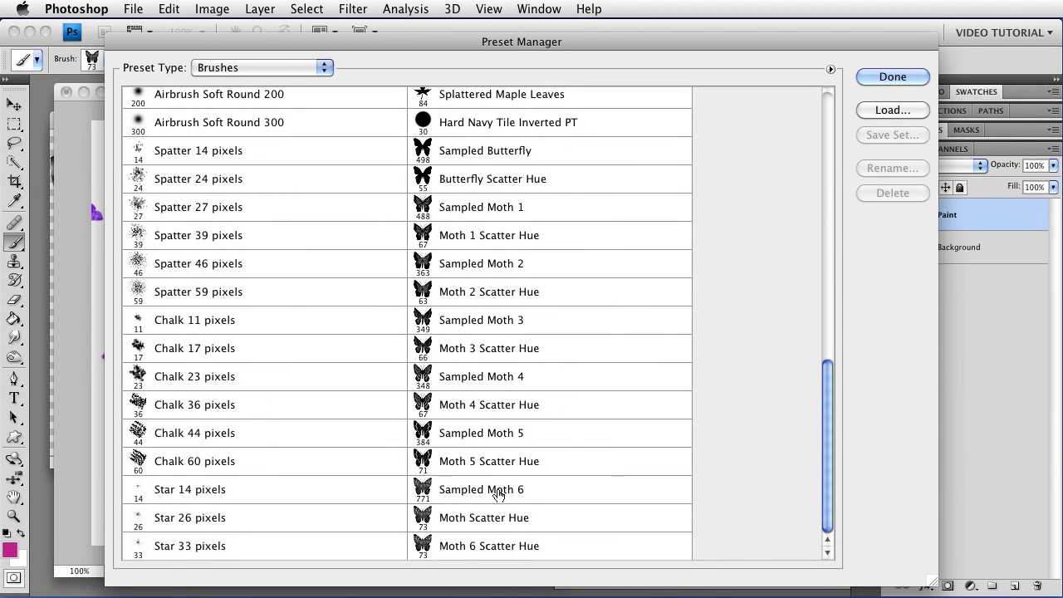
{"action": "left_click", "coordinate": [503, 517]}
{"action": "right_click", "coordinate": [505, 517]}
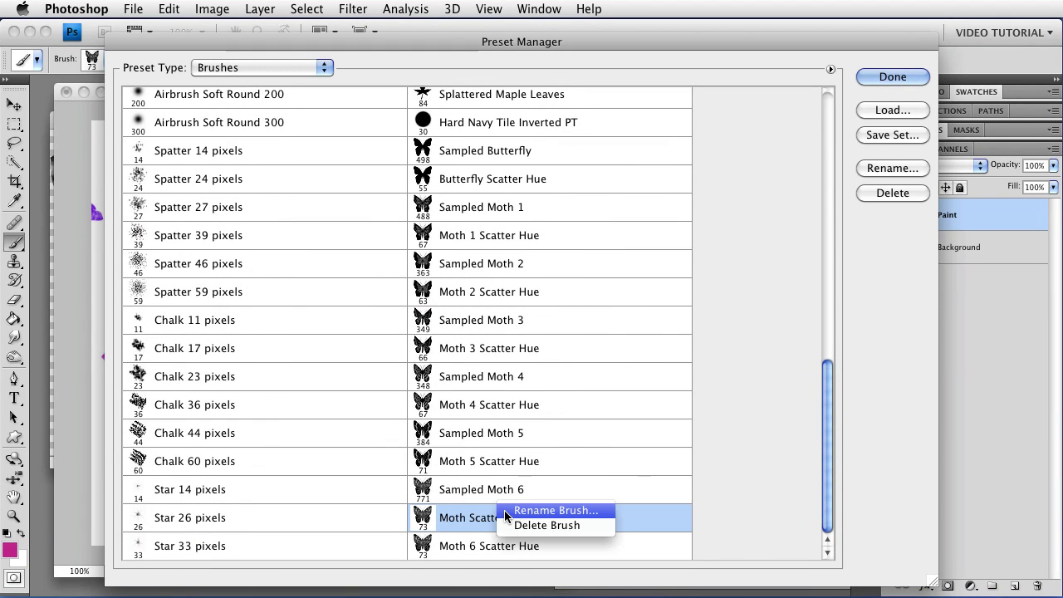
{"action": "left_click", "coordinate": [531, 526]}
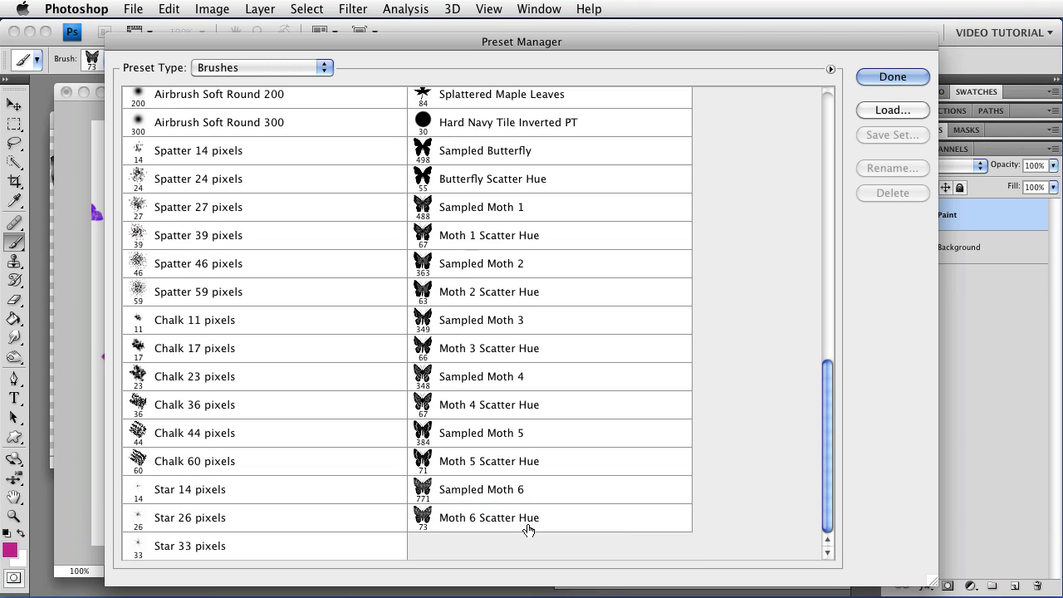
Move Sampled Moth 2, 3 and 4 up above Moth 1 Scatter Hue.
{"action": "left_click", "coordinate": [539, 265]}
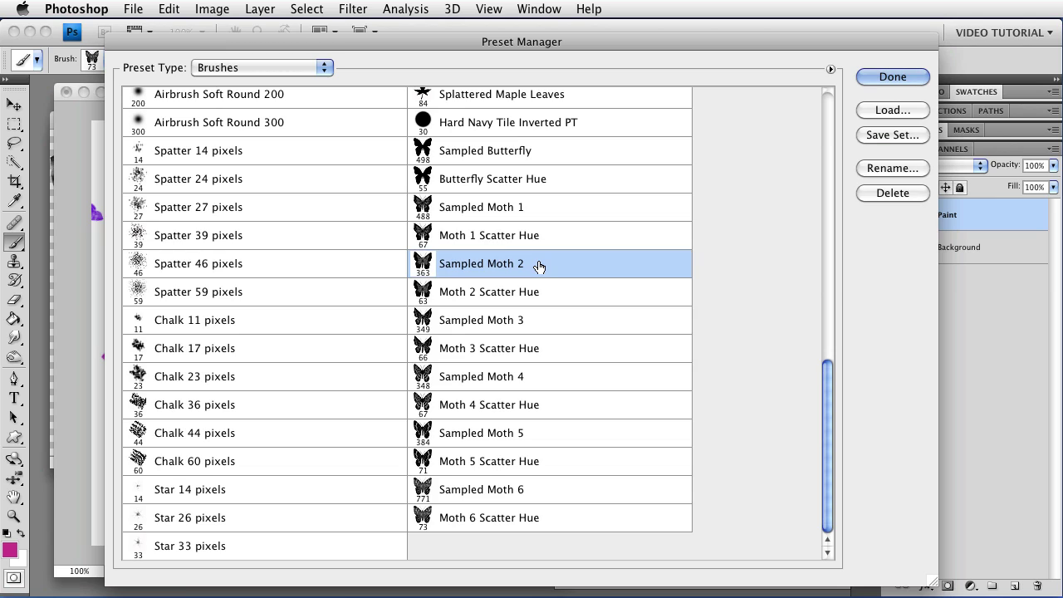
{"action": "left_click_drag", "start_coordinate": [546, 222], "coordinate": [546, 224]}
{"action": "left_click_drag", "start_coordinate": [543, 320], "coordinate": [548, 264]}
{"action": "left_click_drag", "start_coordinate": [545, 375], "coordinate": [550, 347]}
{"action": "left_click_drag", "start_coordinate": [565, 284], "coordinate": [567, 286]}
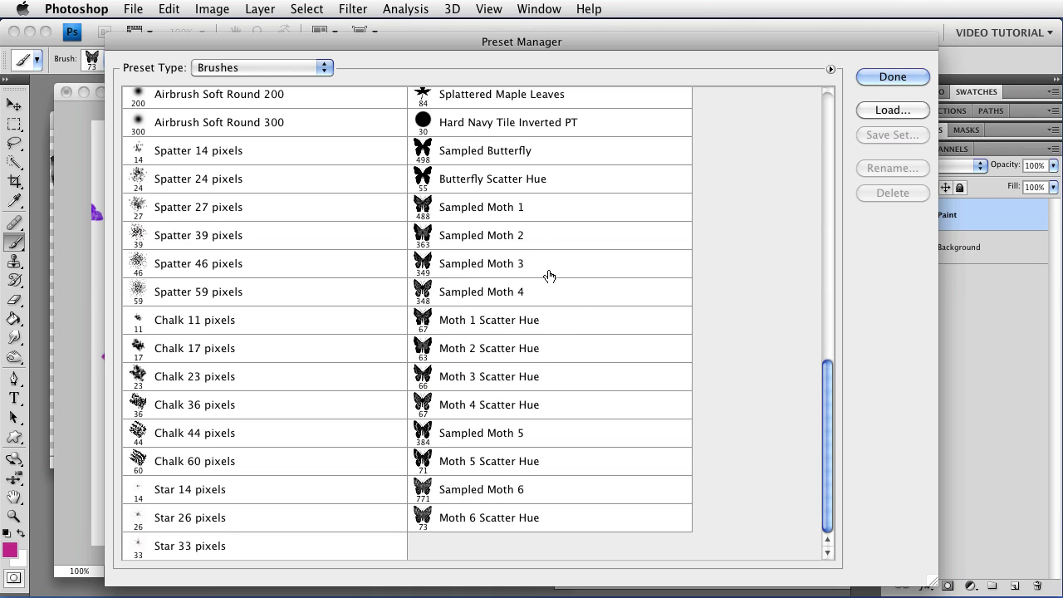
Select Moth 1–4 Scatter Hue as a range, then add Moth 5, Moth 6 and Butterfly Scatter Hue.
{"action": "left_click", "coordinate": [571, 325]}
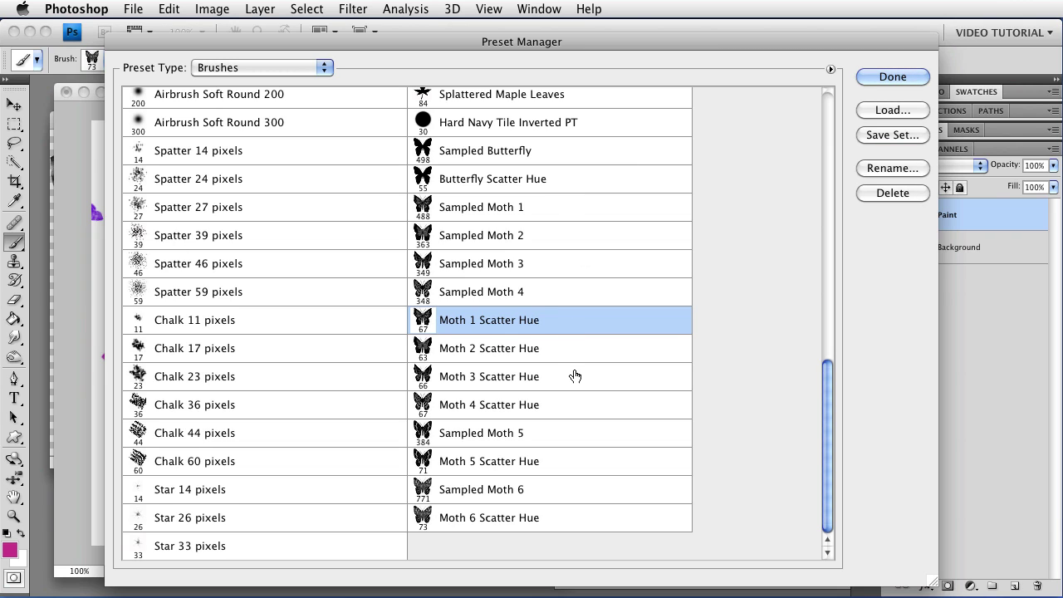
{"action": "left_click", "coordinate": [572, 405], "text": "shift"}
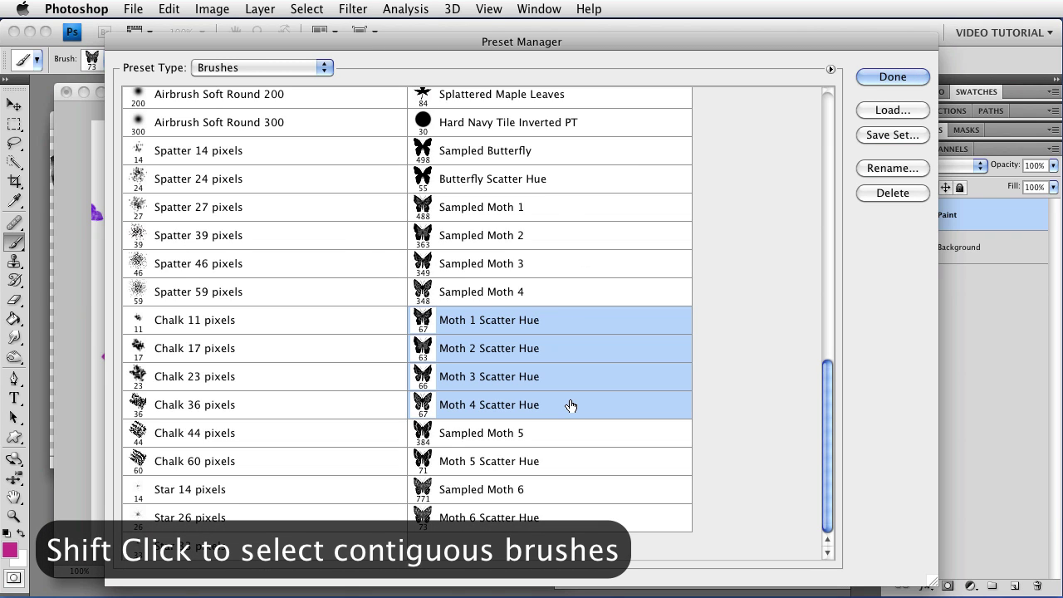
{"action": "left_click", "coordinate": [568, 459], "text": "super"}
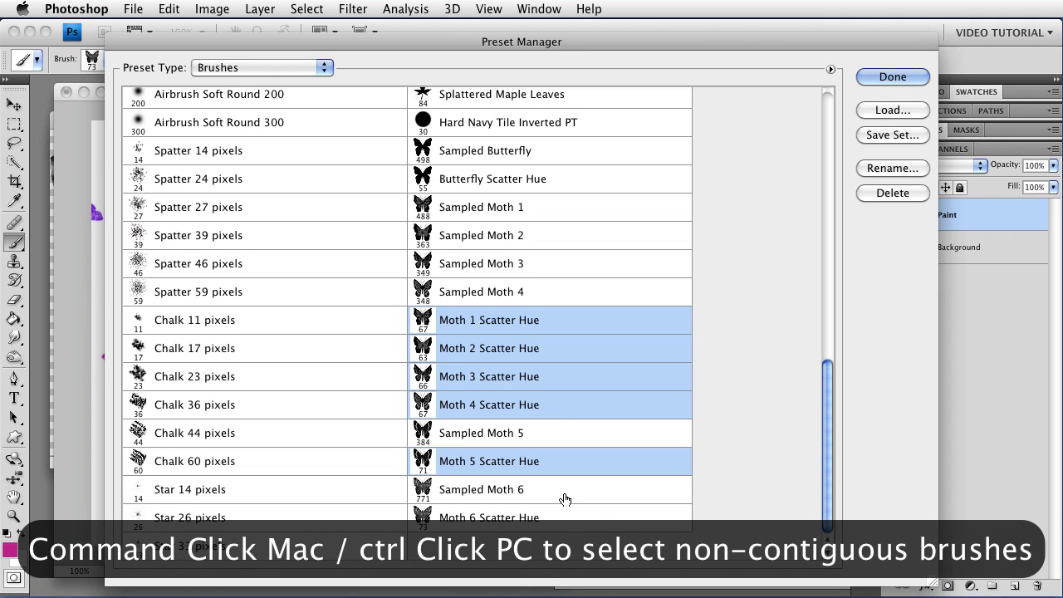
{"action": "left_click", "coordinate": [565, 511], "text": "super"}
{"action": "left_click", "coordinate": [615, 182], "text": "super"}
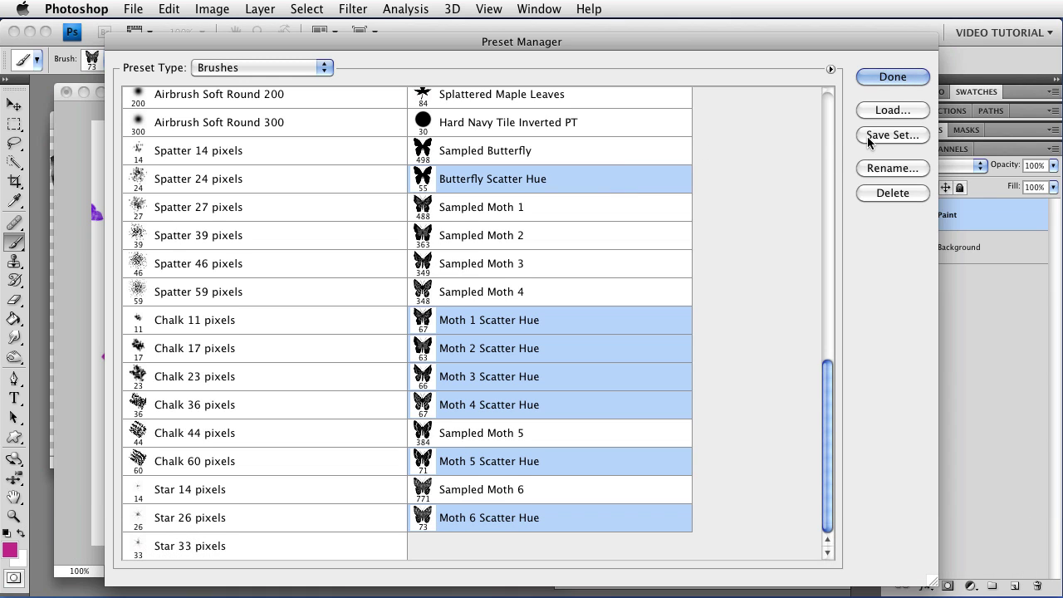
Save the selected brushes as a set in Adobe Photoshop CS4 > Presets > Brushes, named 'Moth Brushes'.
{"action": "left_click", "coordinate": [867, 137]}
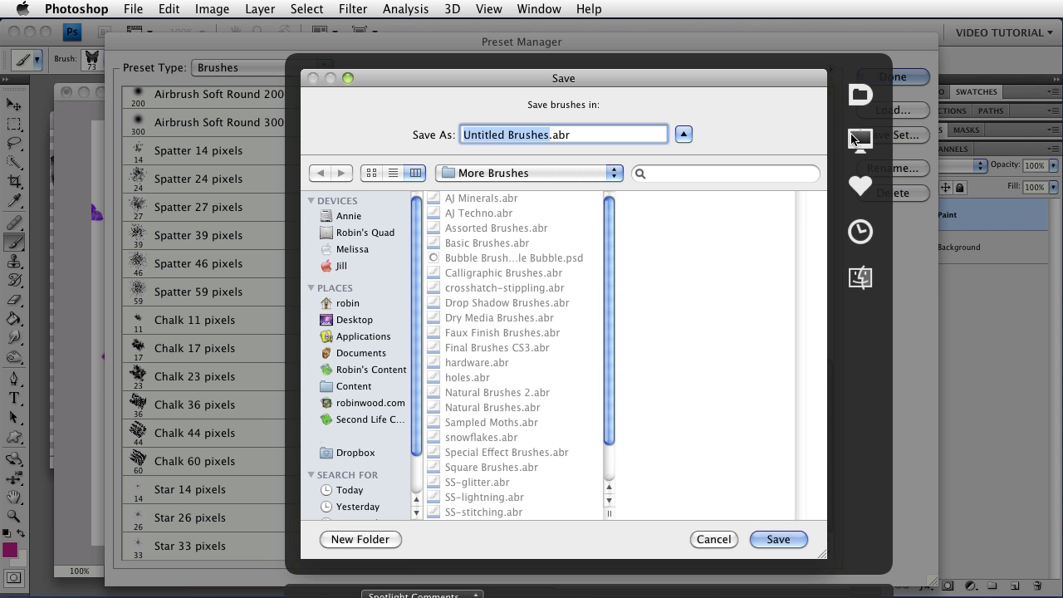
{"action": "left_click", "coordinate": [523, 176]}
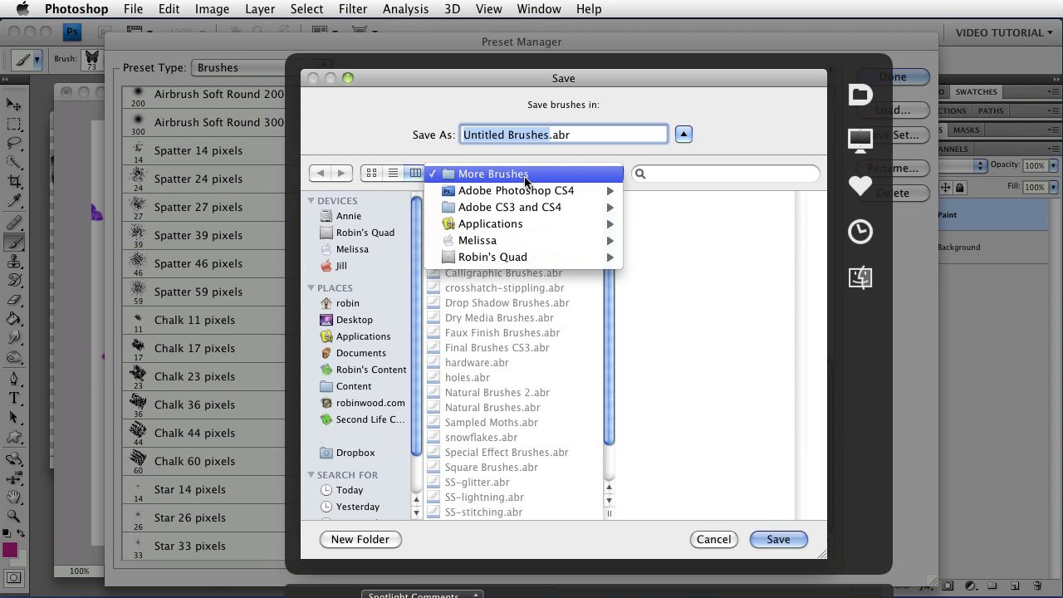
{"action": "mouse_move", "coordinate": [526, 197]}
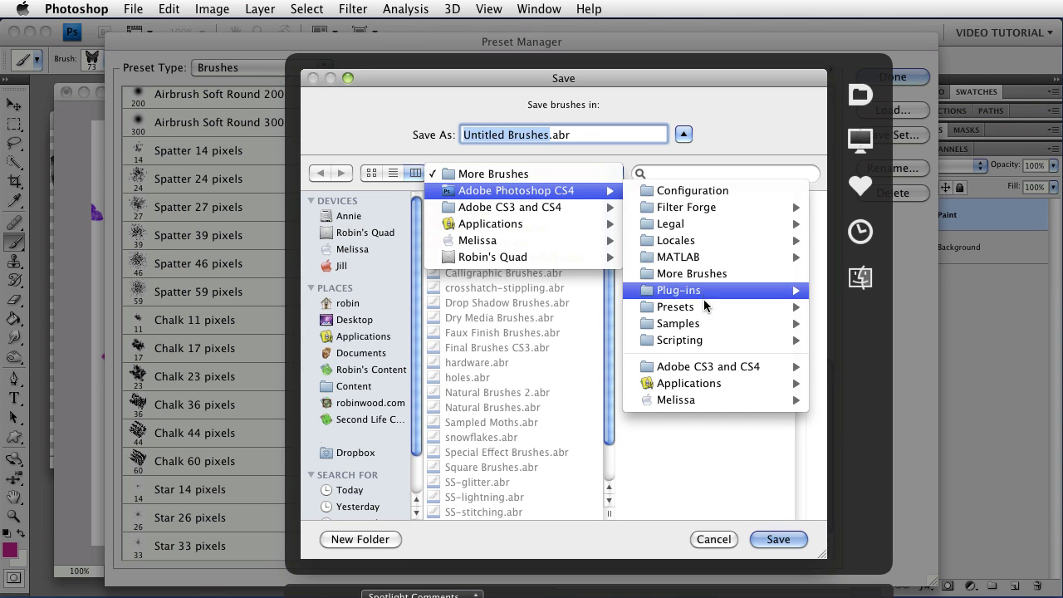
{"action": "mouse_move", "coordinate": [704, 307]}
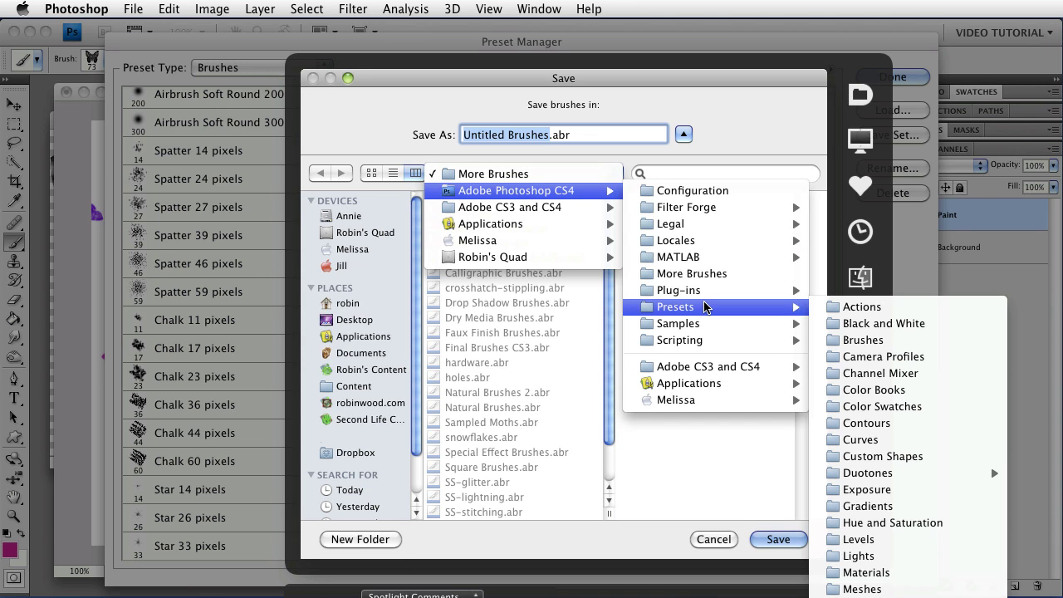
{"action": "left_click", "coordinate": [827, 339]}
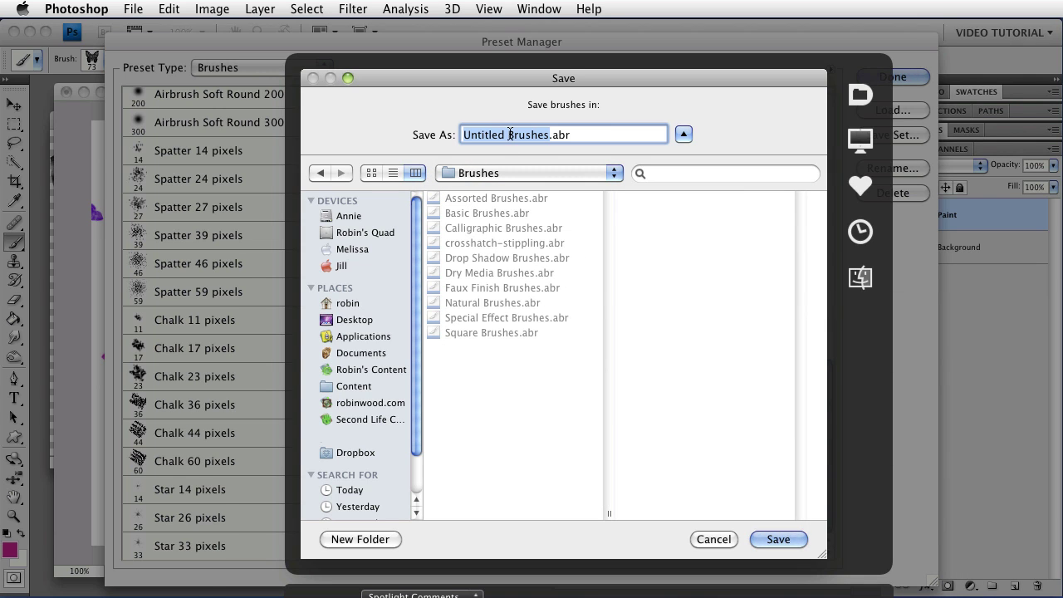
{"action": "type", "text": "Moth Brushes"}
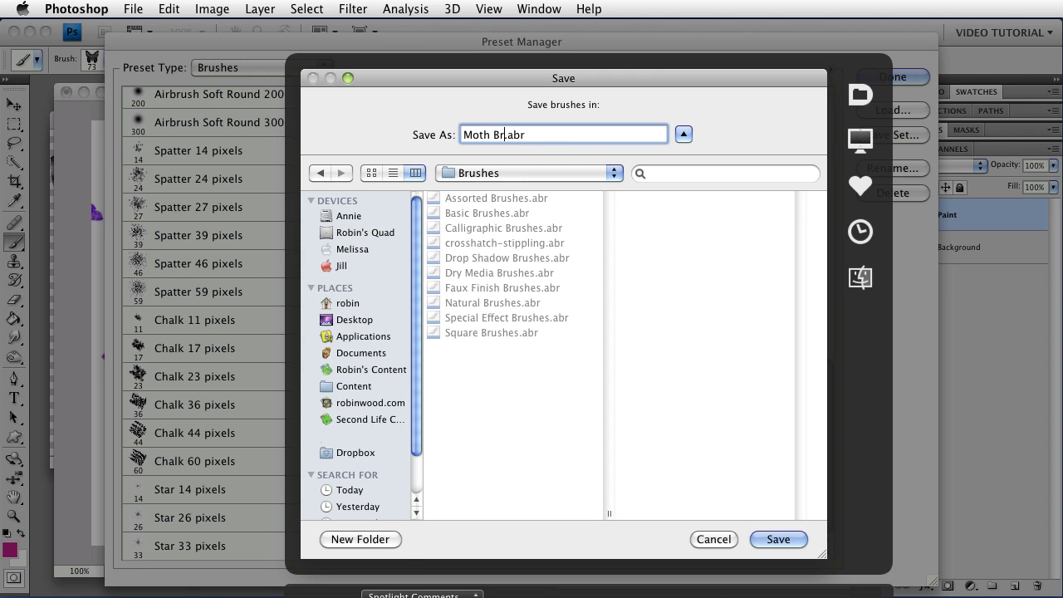
Save the set as Moth Brushes, then delete the Scatter Hue presets and close the Preset Manager.
{"action": "key", "text": "Return"}
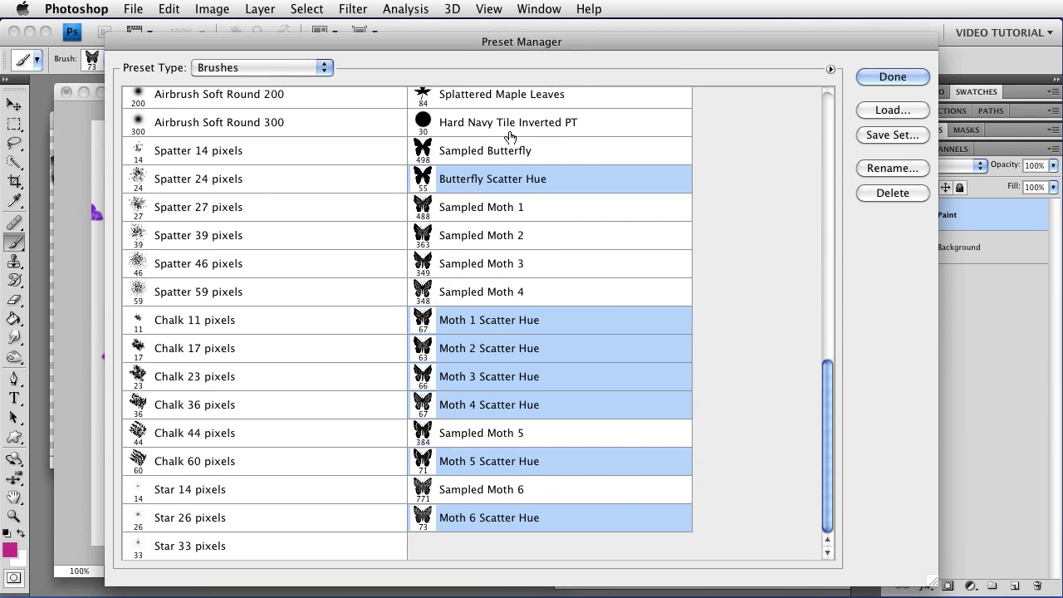
{"action": "left_click", "coordinate": [909, 195]}
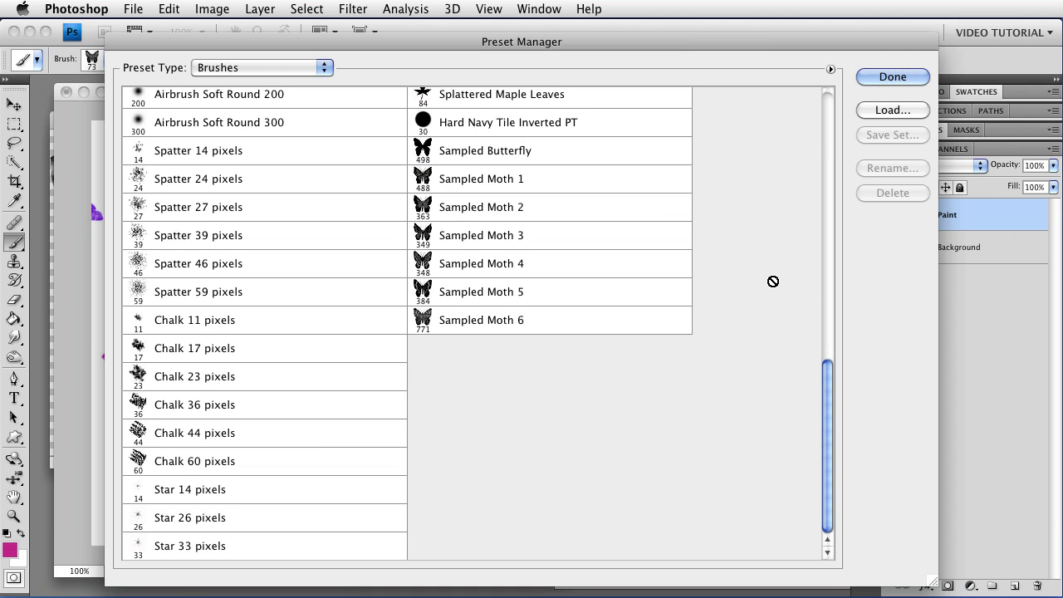
{"action": "left_click", "coordinate": [863, 76]}
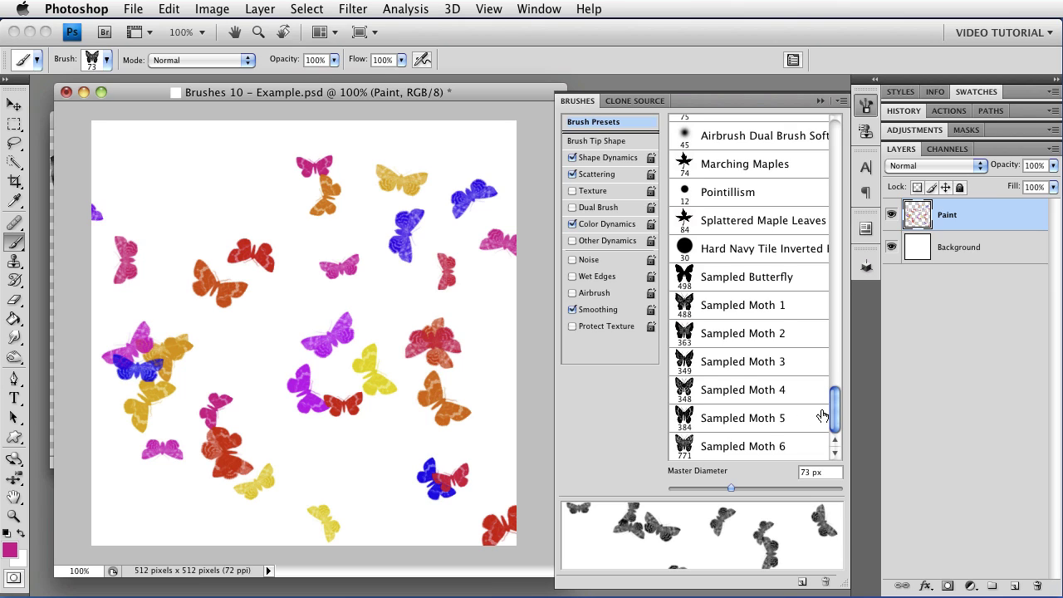
Dismiss the Brushes panel menu unchanged and quit Photoshop to test reloading the brushes.
{"action": "scroll", "coordinate": [837, 407], "scroll_direction": "up", "scroll_amount": 3}
{"action": "scroll", "coordinate": [837, 407], "scroll_direction": "down", "scroll_amount": 3}
{"action": "left_click", "coordinate": [841, 101]}
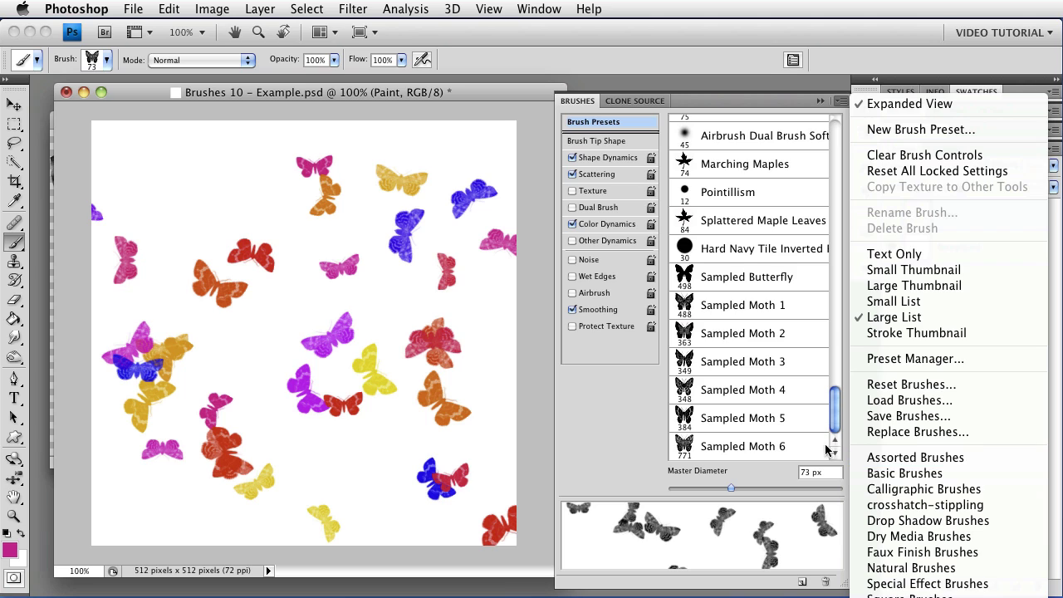
{"action": "left_click", "coordinate": [581, 428]}
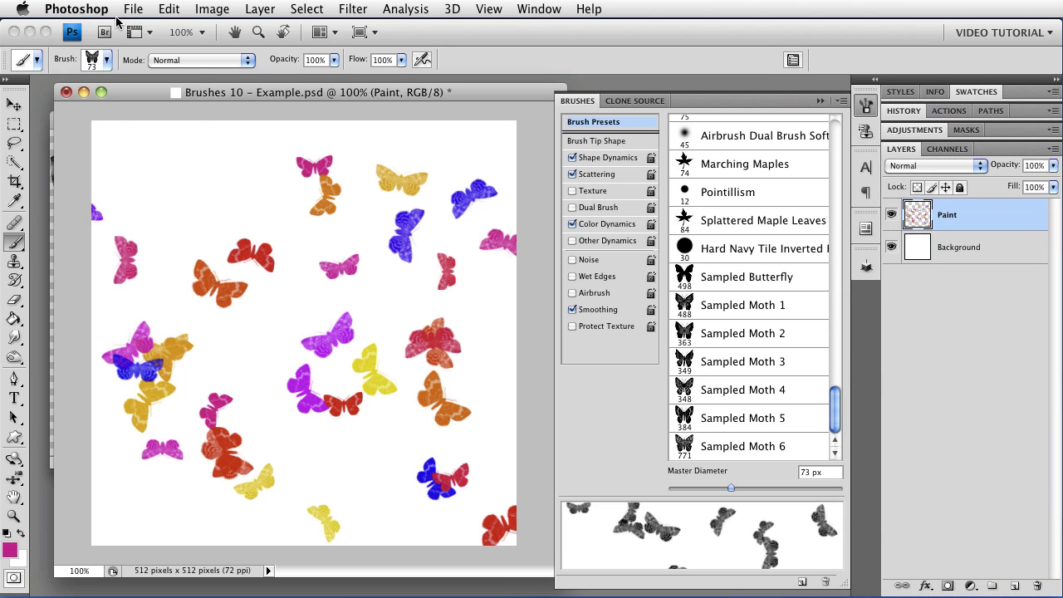
{"action": "left_click", "coordinate": [99, 11]}
{"action": "left_click", "coordinate": [157, 172]}
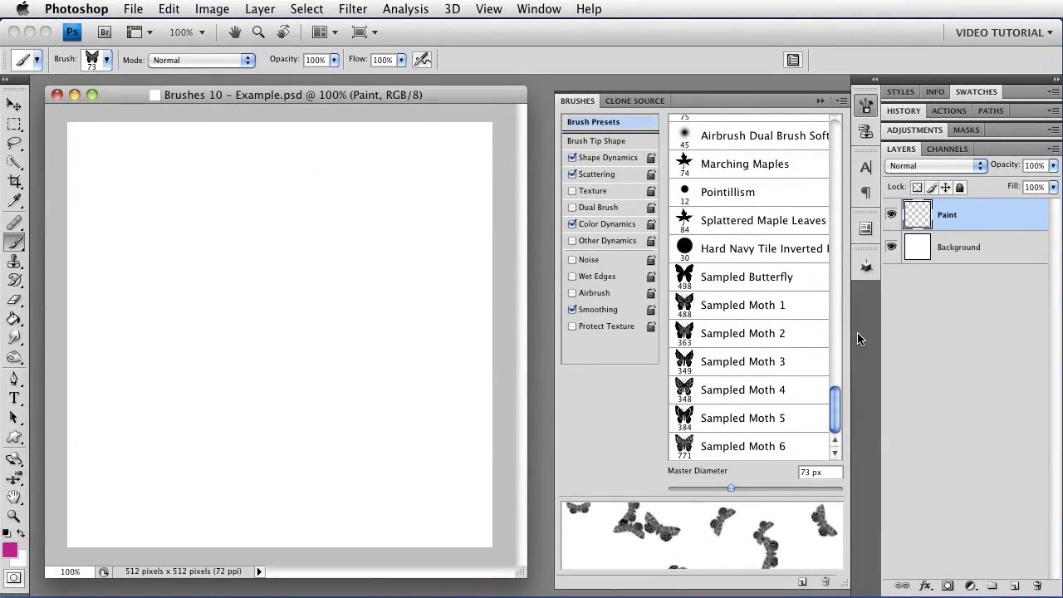
Append the saved Moth Brushes set to the existing brush list without replacing it.
{"action": "left_click", "coordinate": [842, 100]}
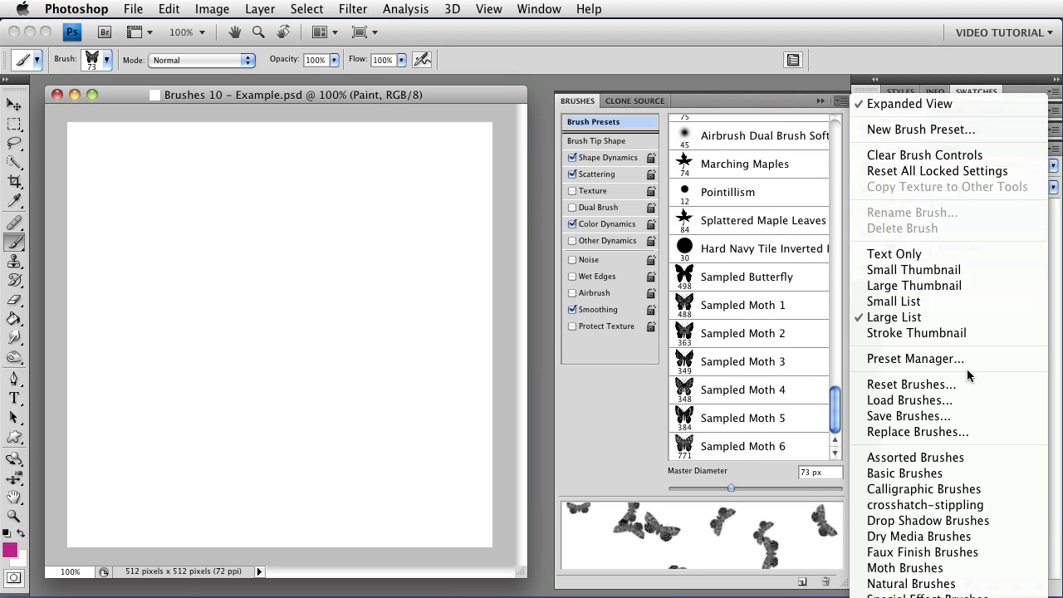
{"action": "left_click", "coordinate": [984, 568]}
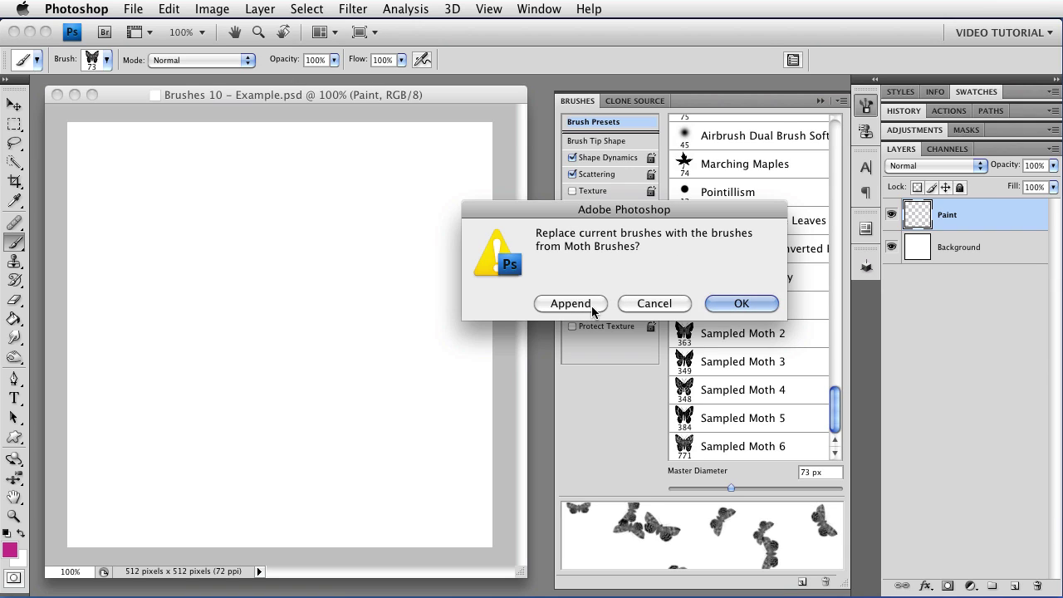
{"action": "left_click", "coordinate": [571, 303]}
With the Moth 6 Scatter Hue brush, paint trails and stamps of coloured moths across the canvas.
{"action": "left_click_drag", "start_coordinate": [835, 380], "coordinate": [838, 418]}
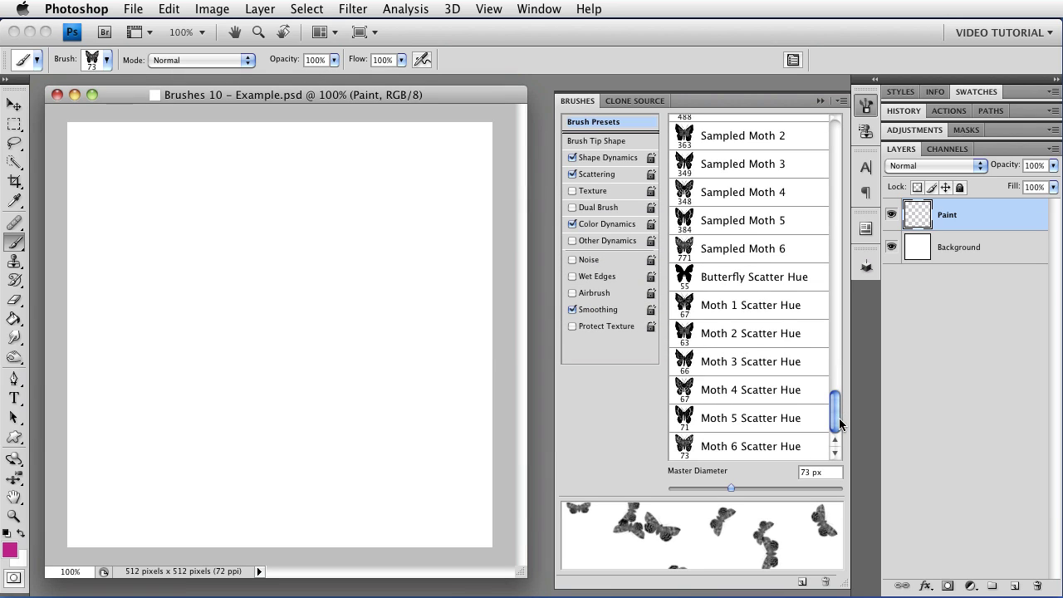
{"action": "left_click", "coordinate": [750, 366]}
{"action": "mouse_move", "coordinate": [299, 141]}
{"action": "left_mouse_down"}
{"action": "mouse_move", "coordinate": [162, 307]}
{"action": "mouse_move", "coordinate": [249, 398]}
{"action": "left_mouse_up"}
{"action": "left_click", "coordinate": [693, 448]}
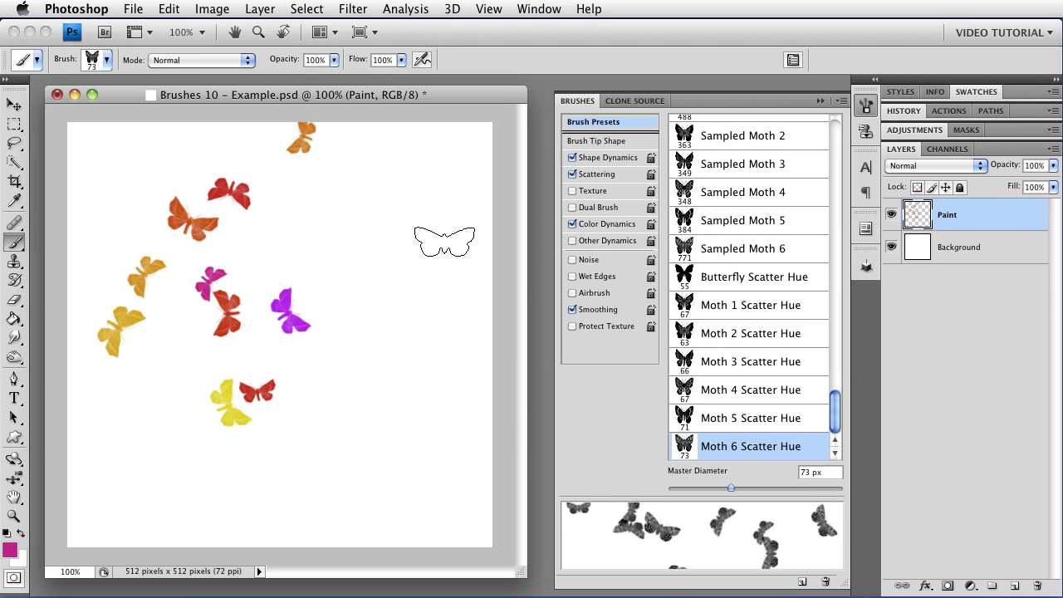
{"action": "mouse_move", "coordinate": [444, 241]}
{"action": "left_mouse_down"}
{"action": "mouse_move", "coordinate": [486, 356]}
{"action": "mouse_move", "coordinate": [303, 467]}
{"action": "mouse_move", "coordinate": [228, 480]}
{"action": "left_mouse_up"}
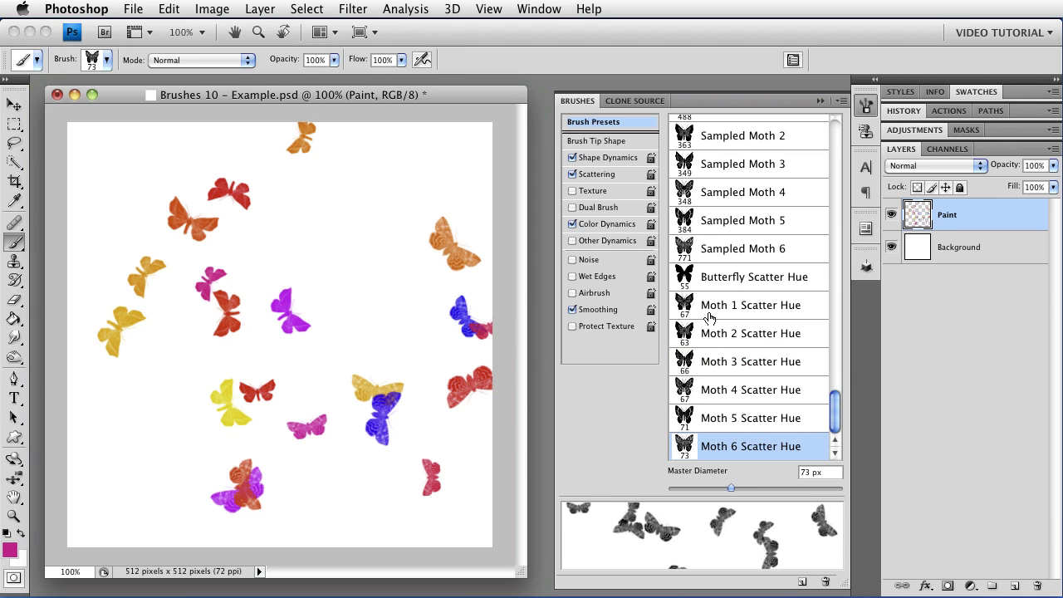
With Moth 3 Scatter Hue, paint scattered moths down from the top and stamp magenta and blue moths at left.
{"action": "left_click", "coordinate": [720, 359]}
{"action": "mouse_move", "coordinate": [368, 202]}
{"action": "left_mouse_down"}
{"action": "mouse_move", "coordinate": [357, 272]}
{"action": "mouse_move", "coordinate": [373, 351]}
{"action": "mouse_move", "coordinate": [274, 352]}
{"action": "left_mouse_up"}
{"action": "left_click", "coordinate": [98, 158]}
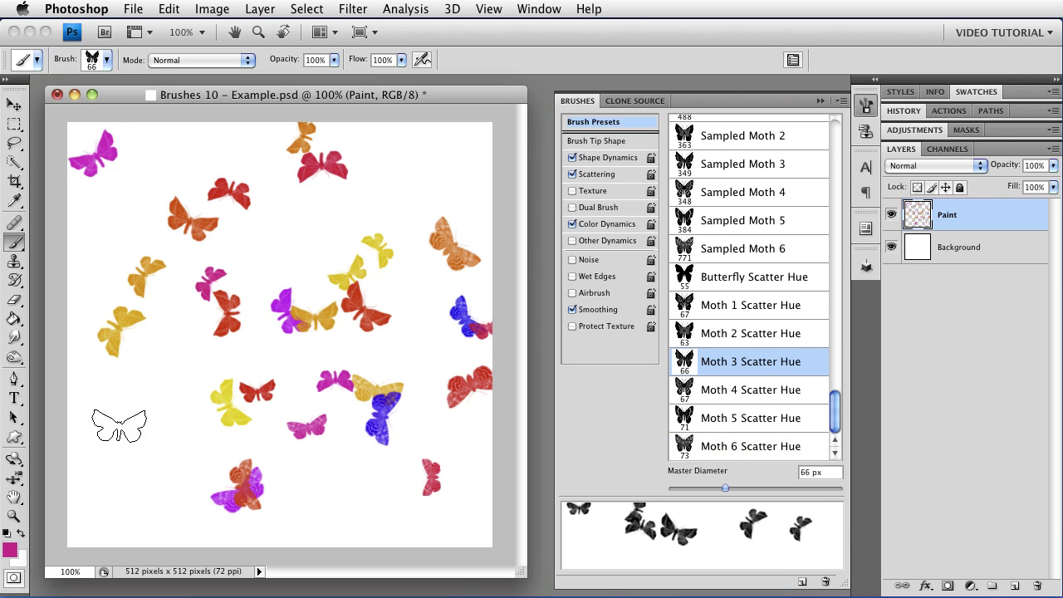
{"action": "left_click", "coordinate": [147, 478]}
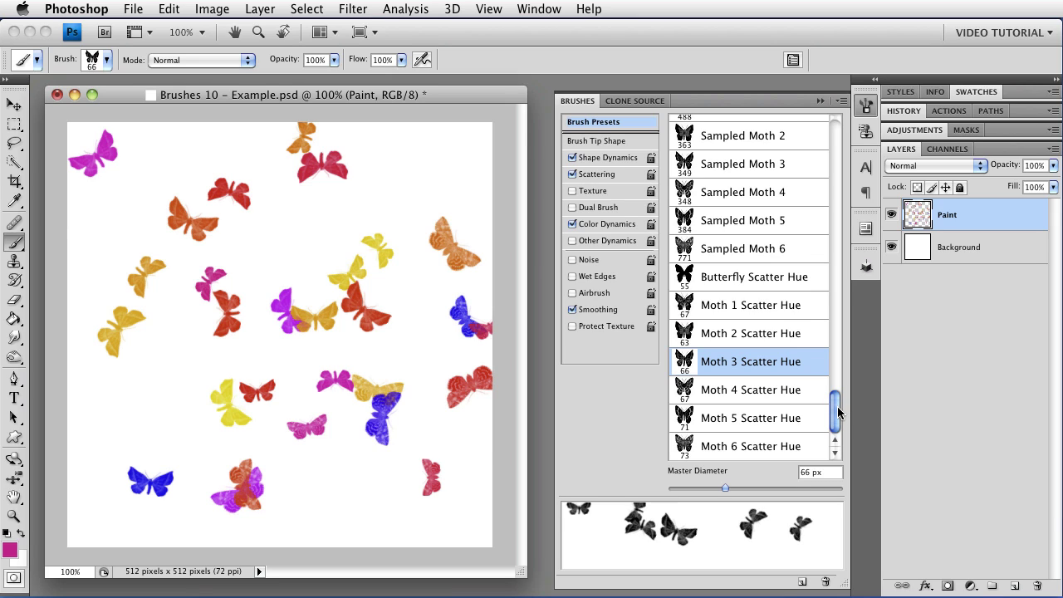
Load Sampled Moths.abr from the Adobe Photoshop CS4 More Brushes folder into the brush list.
{"action": "left_click", "coordinate": [841, 101]}
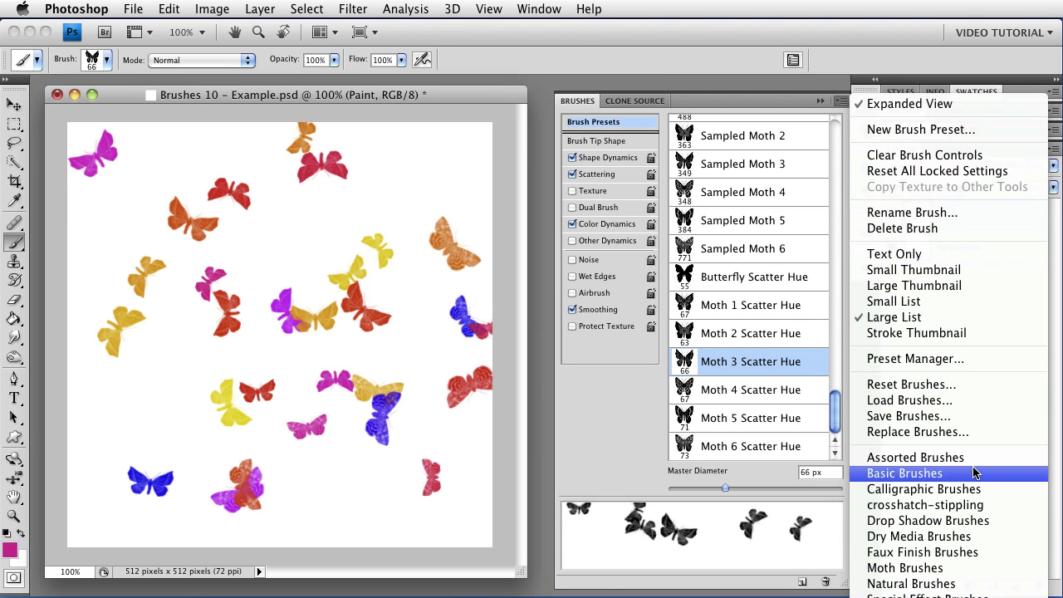
{"action": "left_click", "coordinate": [949, 399]}
{"action": "left_click", "coordinate": [421, 205]}
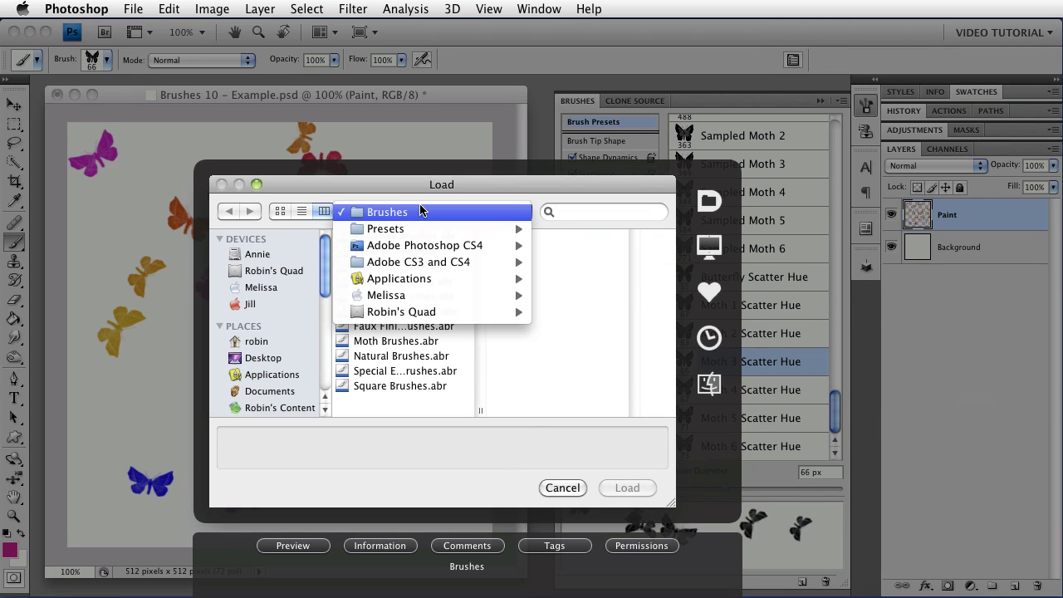
{"action": "mouse_move", "coordinate": [426, 248]}
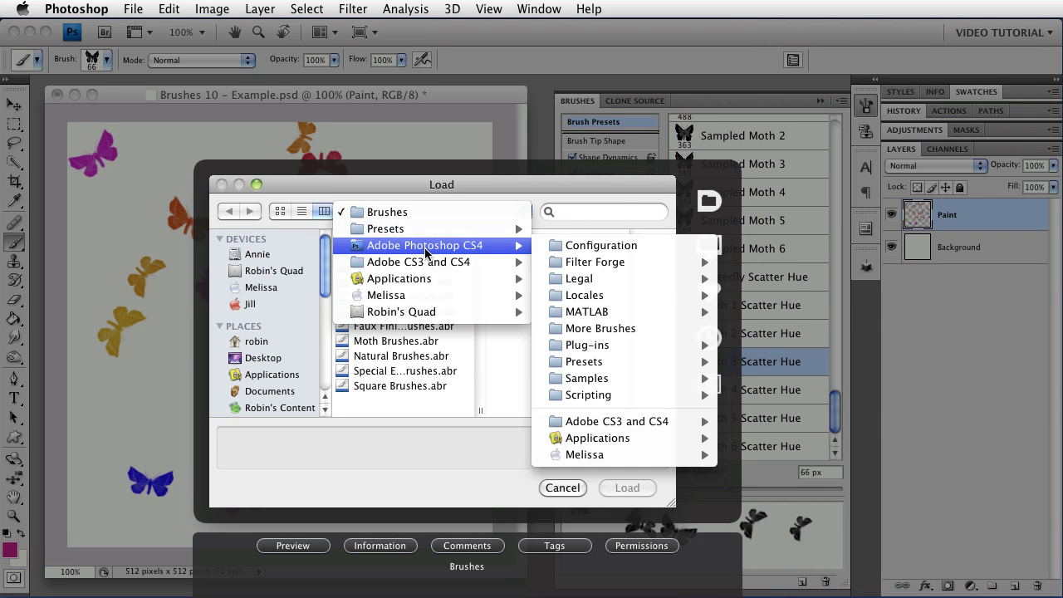
{"action": "mouse_move", "coordinate": [618, 348]}
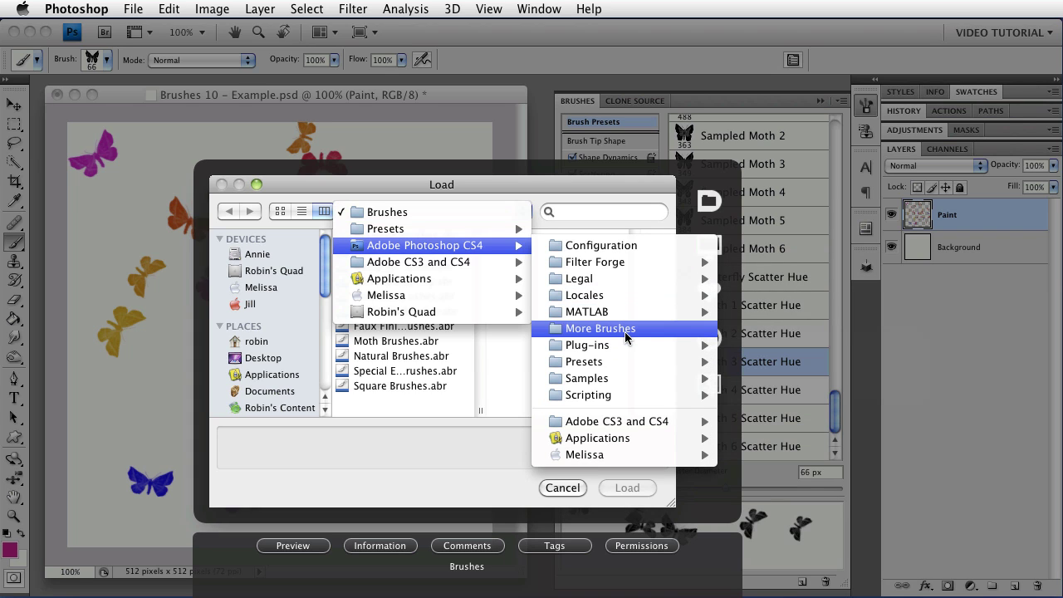
{"action": "left_click", "coordinate": [624, 329]}
{"action": "key", "text": "s"}
{"action": "scroll", "coordinate": [489, 335], "scroll_direction": "down", "scroll_amount": 3}
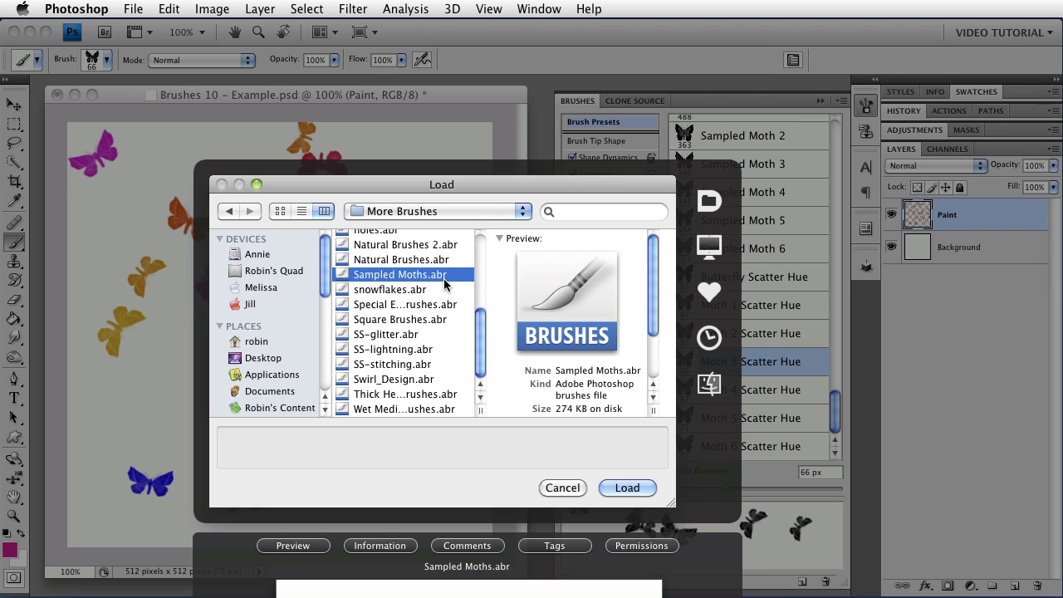
{"action": "left_click", "coordinate": [625, 487]}
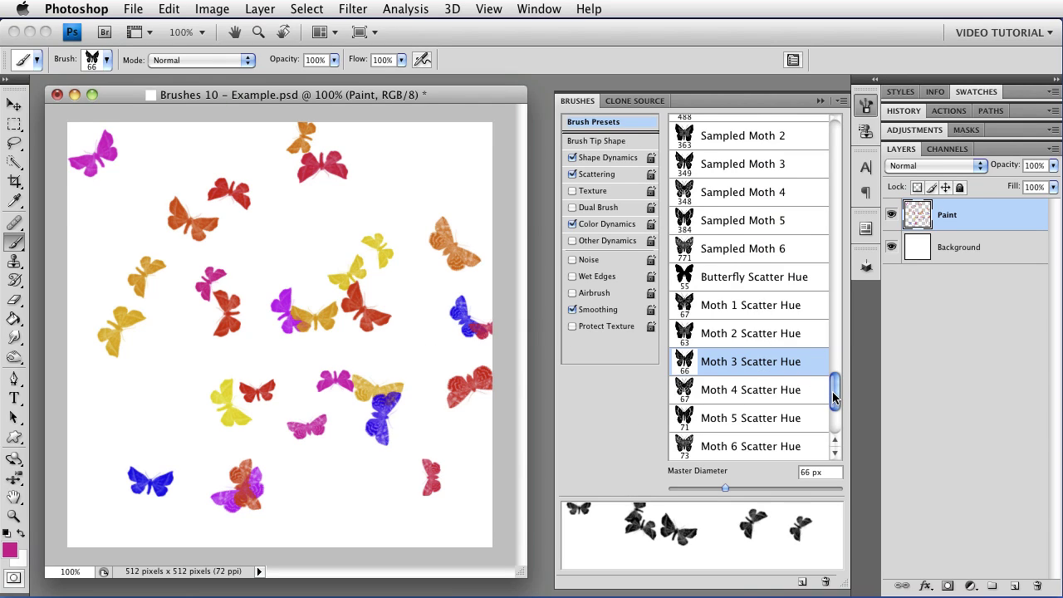
Stamp a large moth at upper right with Sampled Moth 5 and another lower left with Sampled Moth 2.
{"action": "left_click_drag", "start_coordinate": [835, 398], "coordinate": [834, 421]}
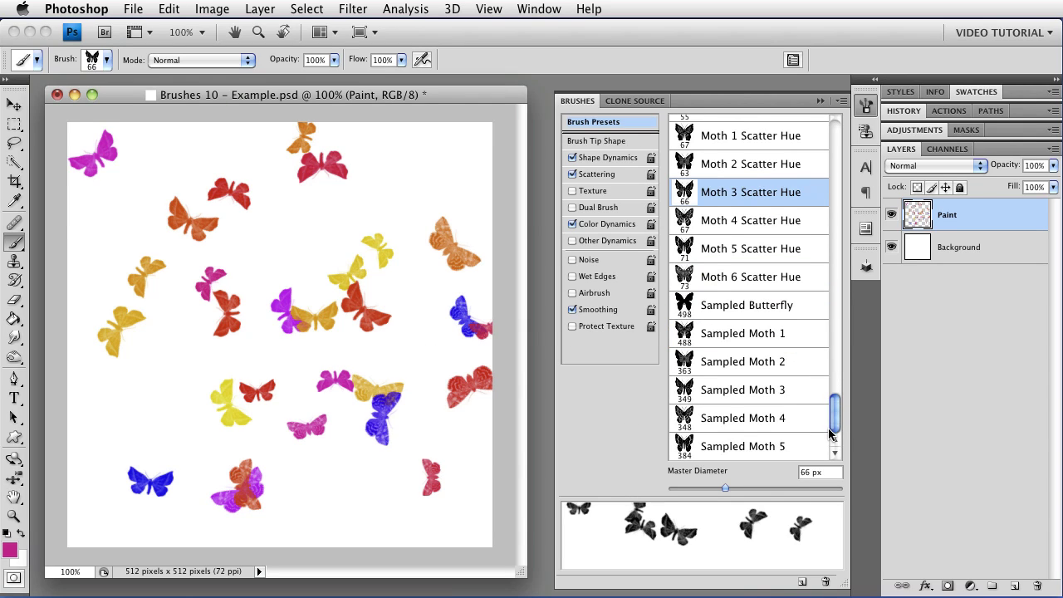
{"action": "left_click", "coordinate": [768, 421]}
{"action": "left_click", "coordinate": [730, 445]}
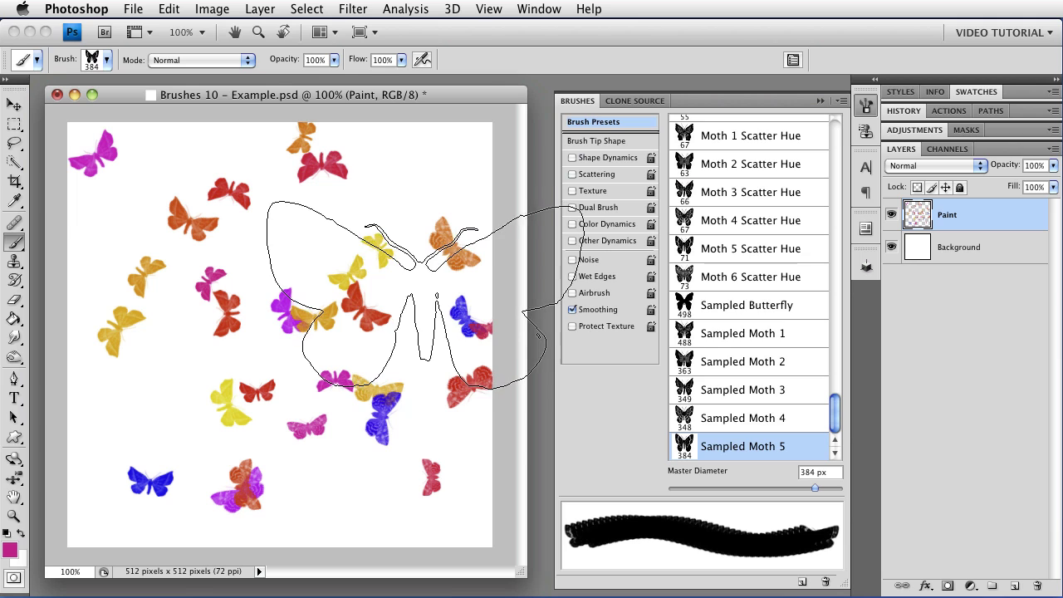
{"action": "left_click", "coordinate": [424, 294]}
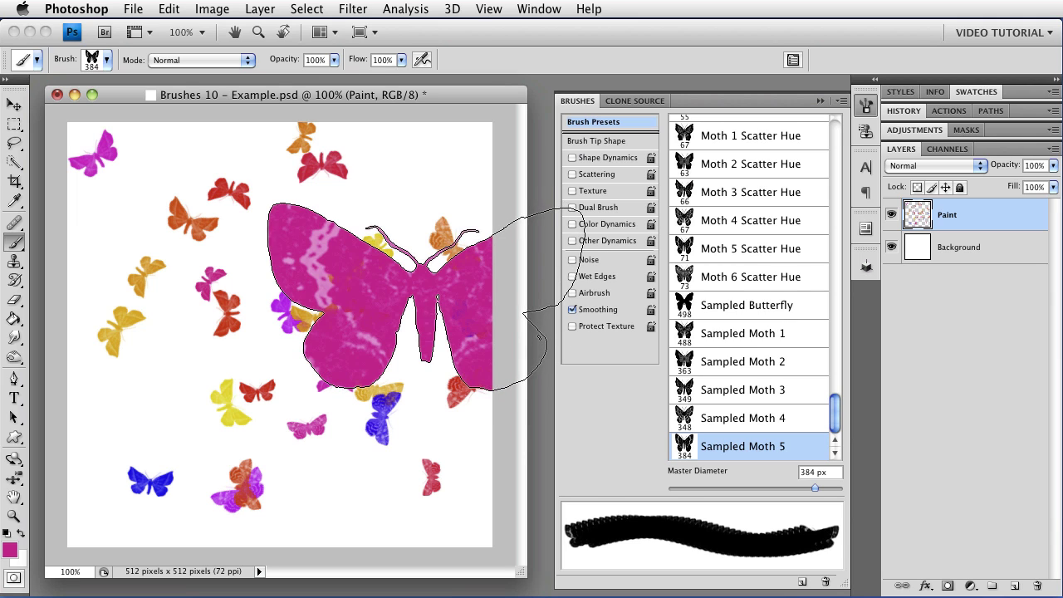
{"action": "left_click", "coordinate": [733, 372]}
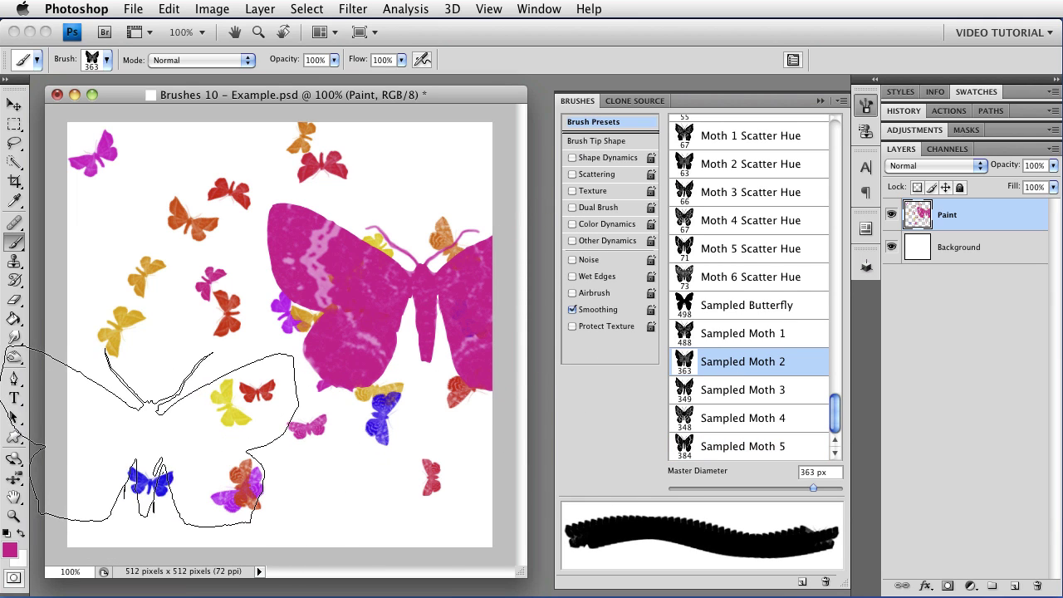
{"action": "left_click", "coordinate": [149, 440]}
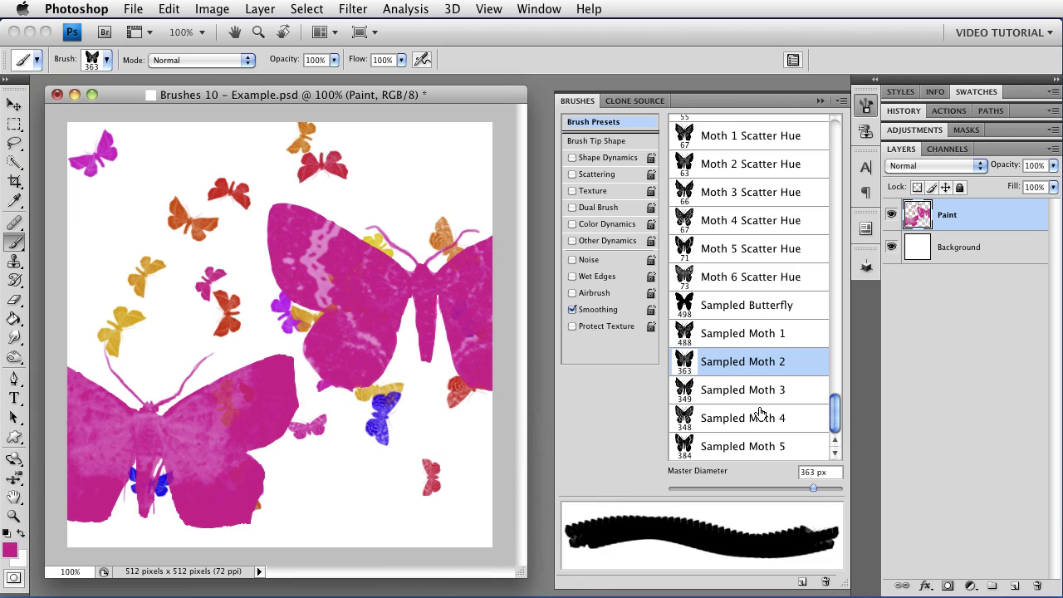